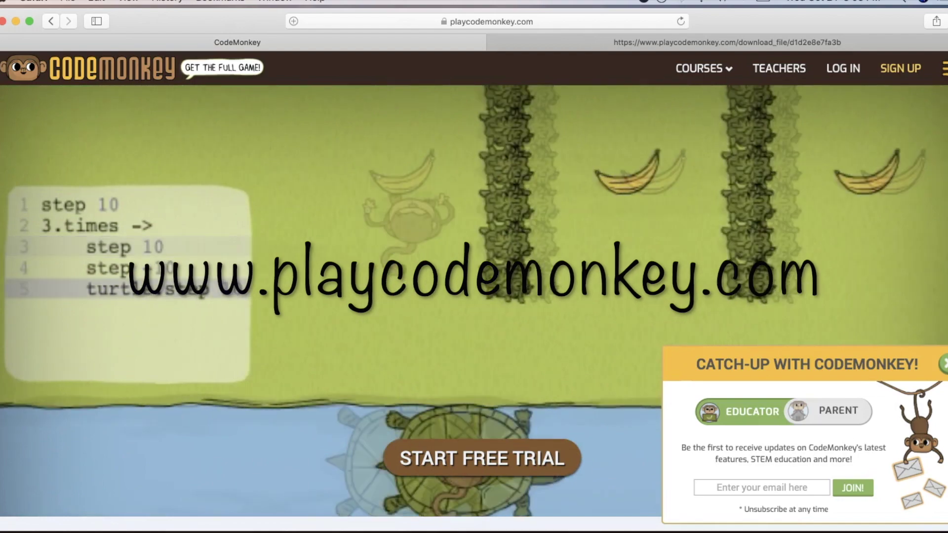
- Open the log-in dialog from LOG IN in the homepage's top navigation bar
left_click(845, 69)
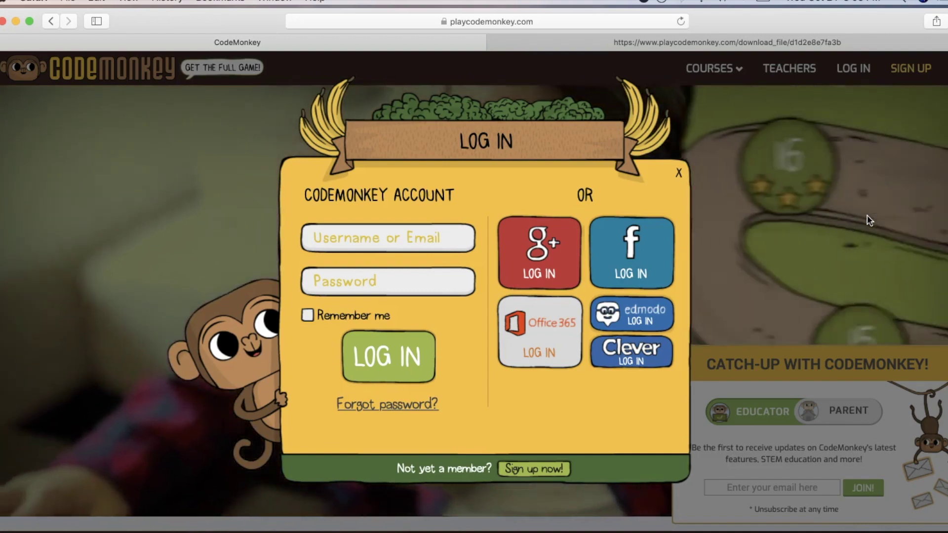
- Sign in to the teacher account with the saved Safari username and password
left_click(355, 242)
left_click(355, 257)
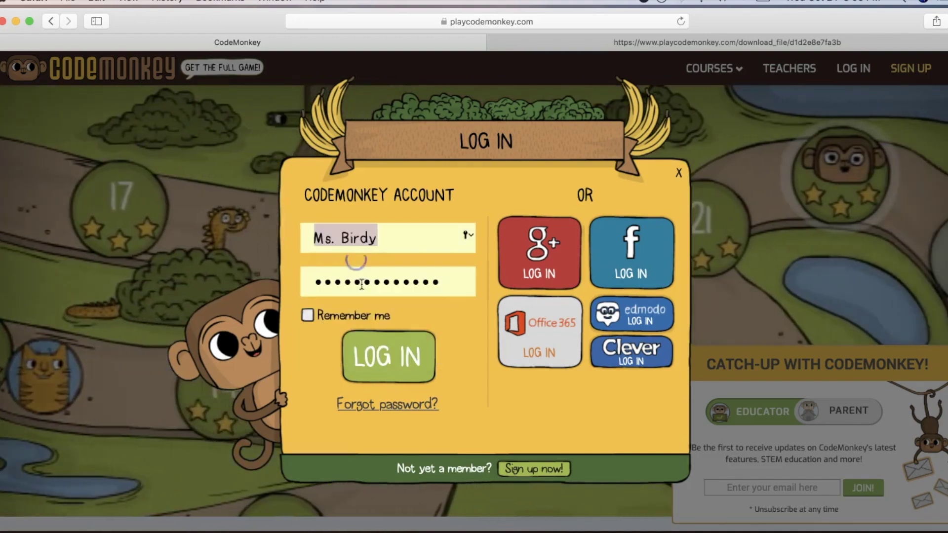
left_click(393, 364)
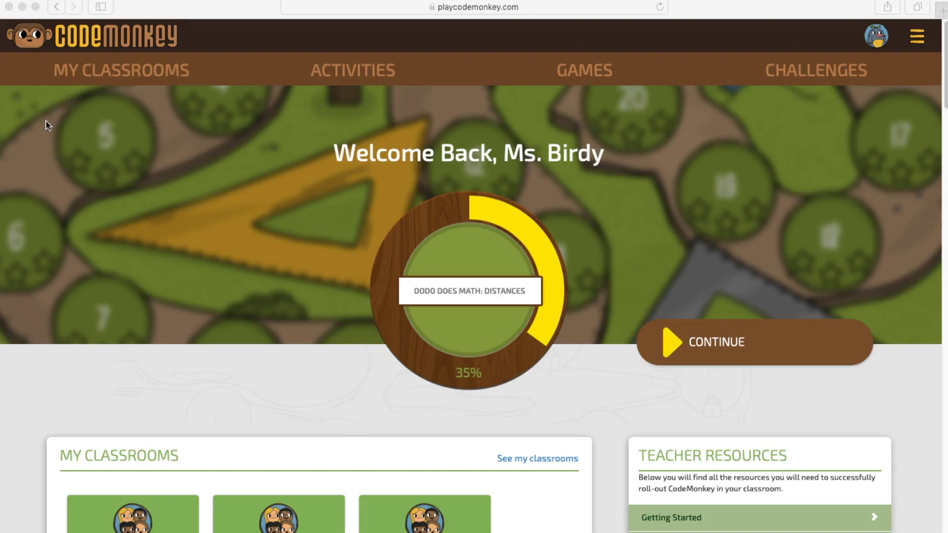
- Jump to My Classrooms, then scroll through My Activities, My Games and My Challenges, ending at My Activities
left_click(126, 75)
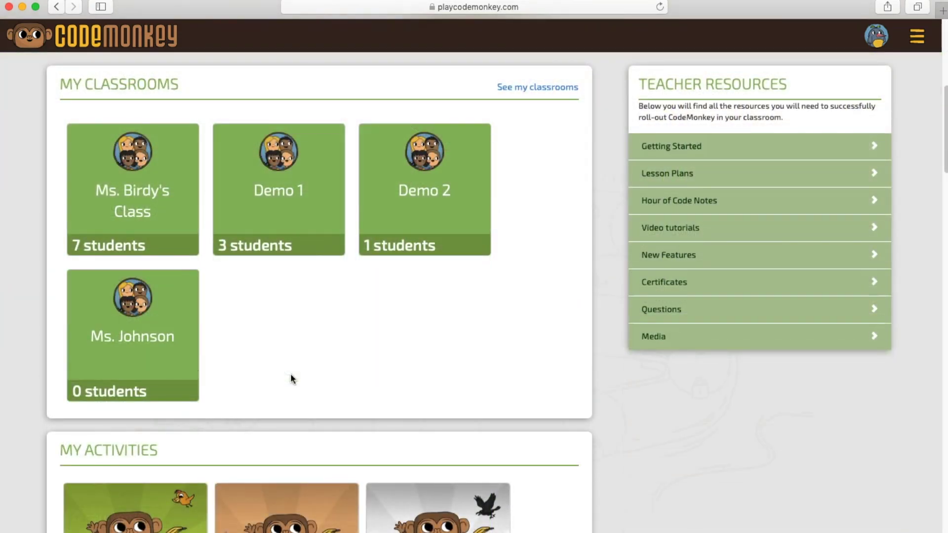
scroll(253, 474, "down", 5)
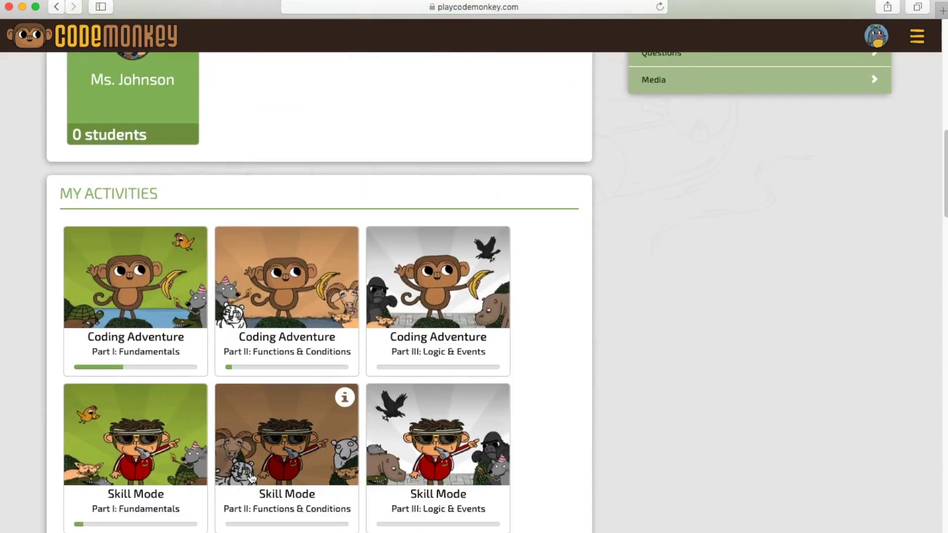
scroll(252, 478, "down", 2)
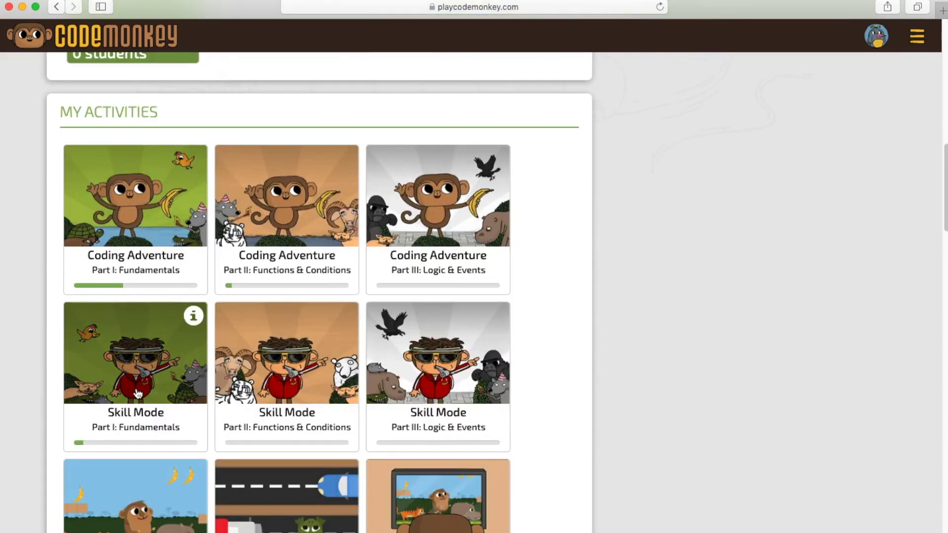
scroll(138, 394, "down", 15)
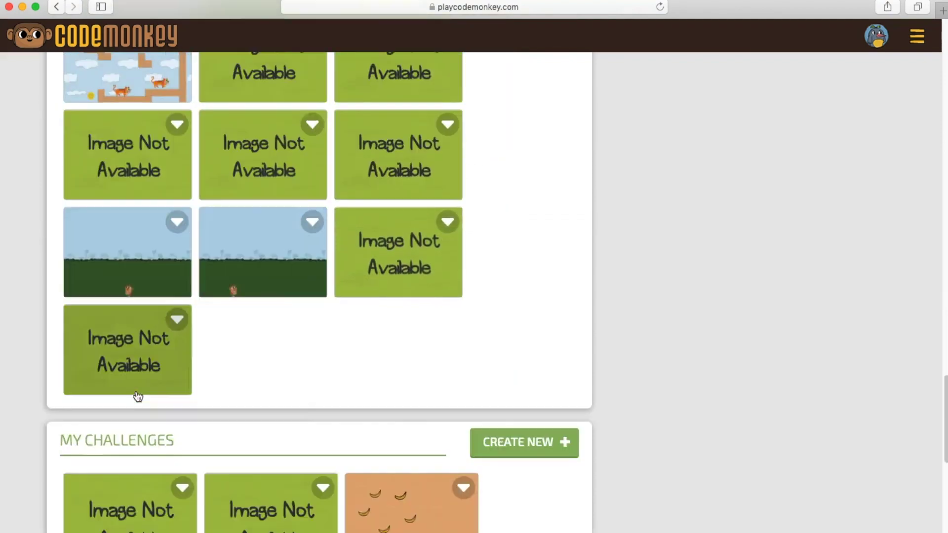
scroll(138, 396, "down", 3)
scroll(164, 421, "down", 4)
scroll(629, 397, "up", 7)
scroll(629, 397, "up", 20)
scroll(738, 442, "down", 5)
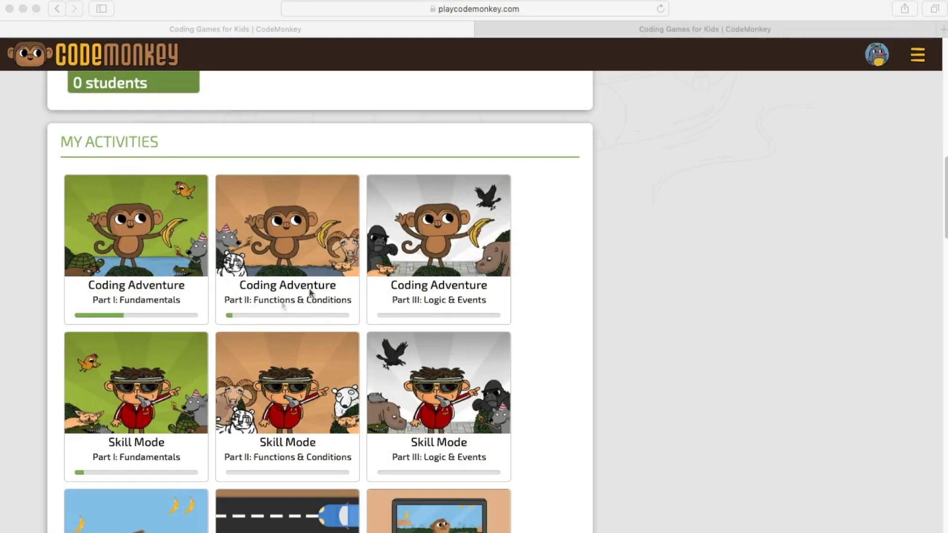
- Start coding in Coding Adventure Part III to reach Challenge #146, dismissing the tutorial popup
left_click(287, 301)
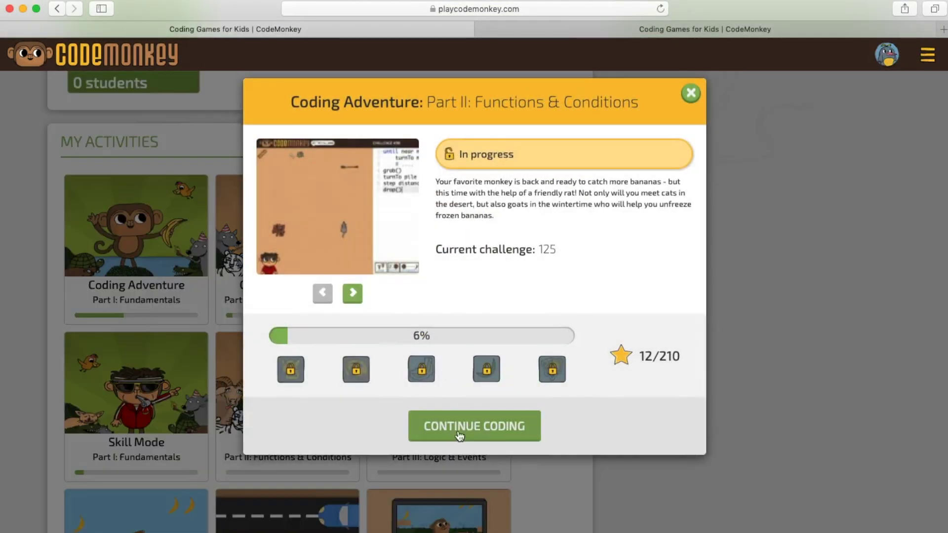
left_click(691, 92)
left_click(473, 311)
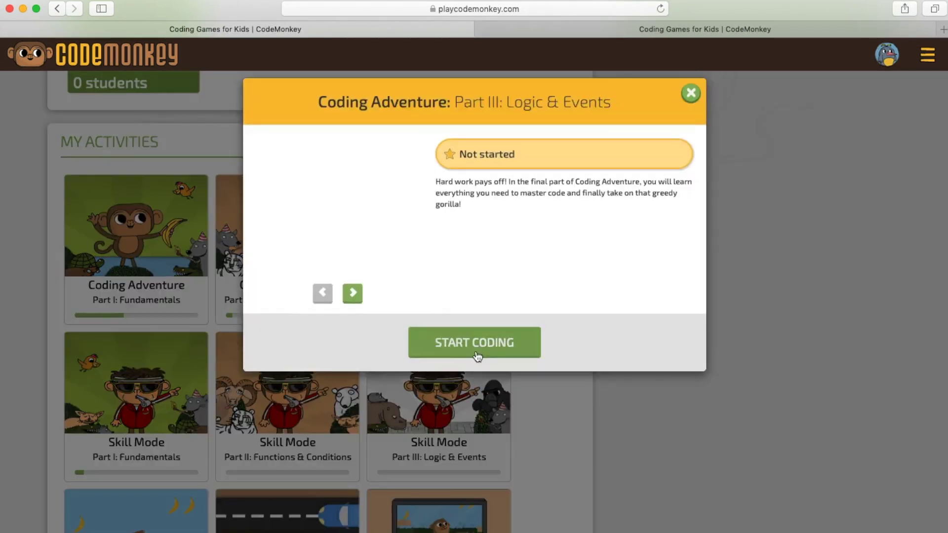
left_click(477, 351)
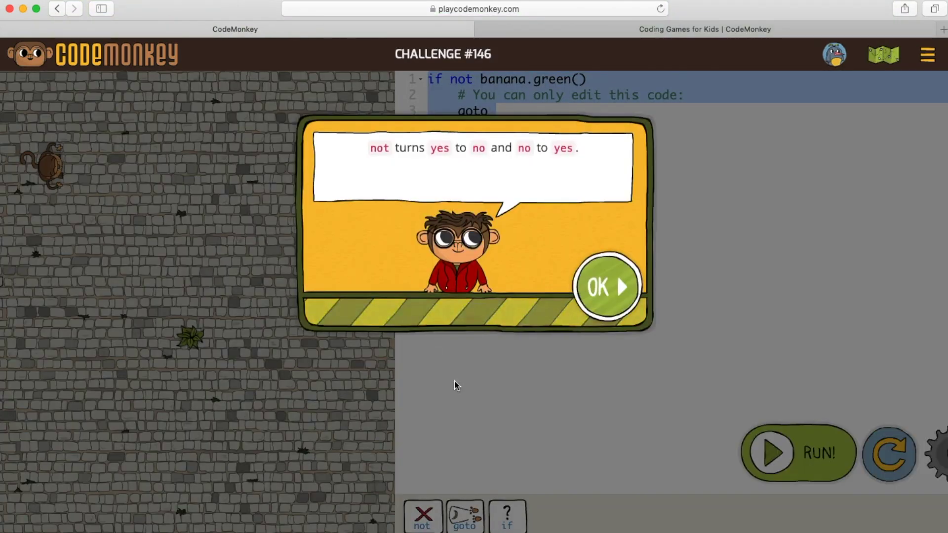
left_click(607, 316)
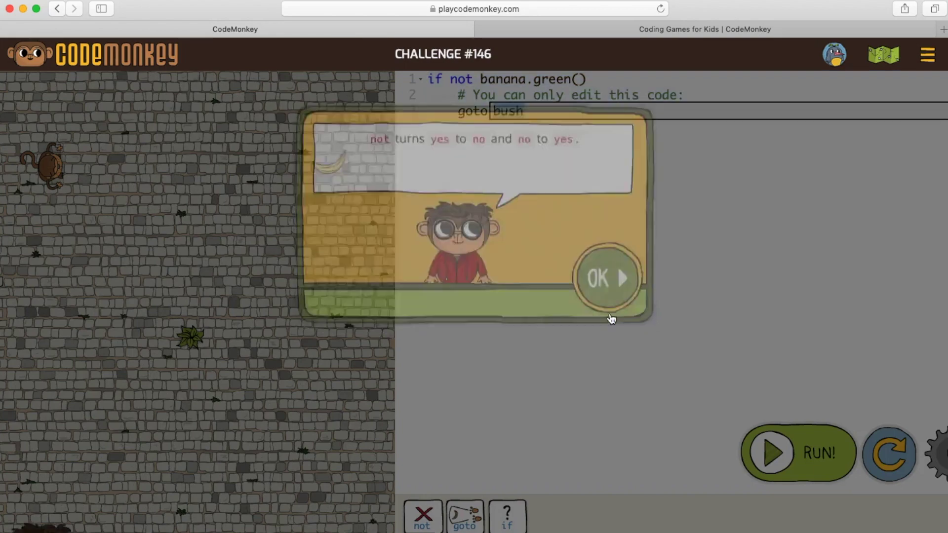
- Page through the level map's chapters, including Comparisons and Not My Cup of Tea, then show Skill Mode levels
left_click(883, 55)
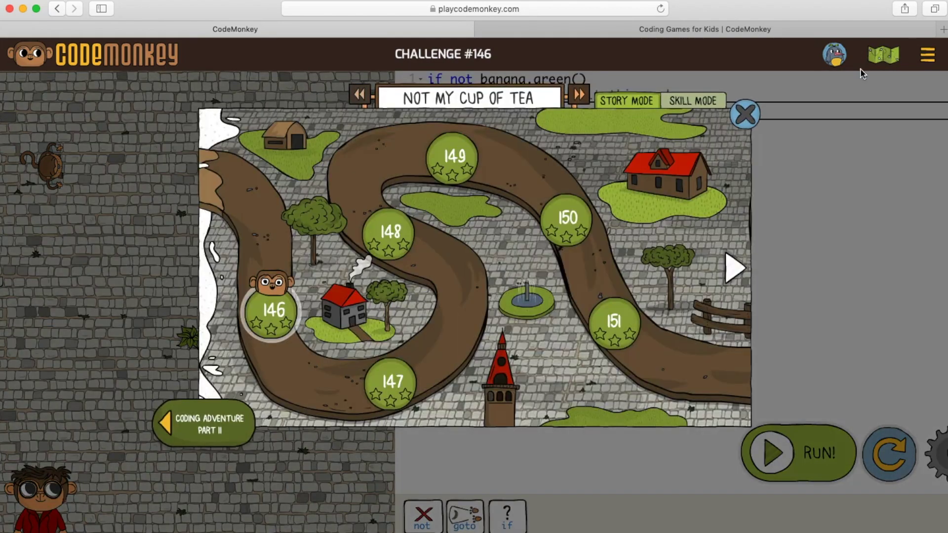
left_click(734, 271)
left_click(733, 270)
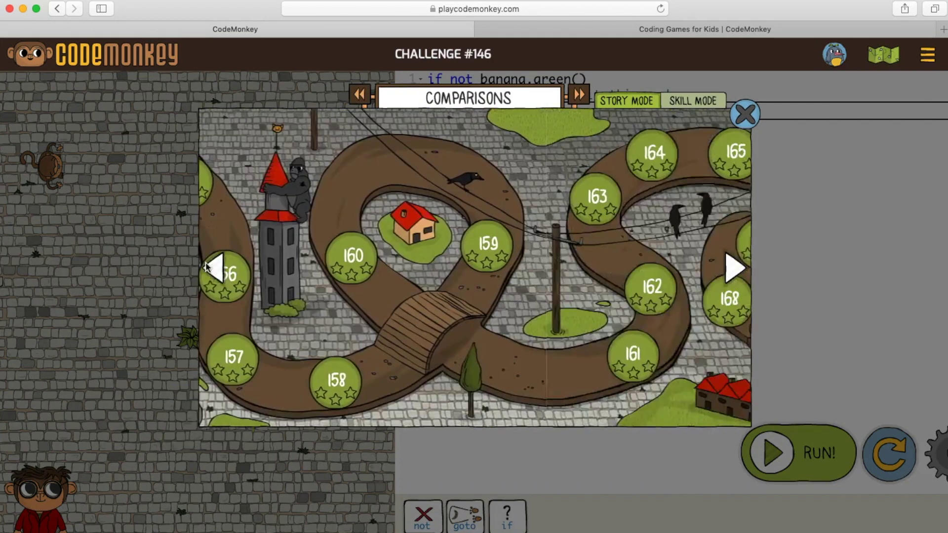
left_click(616, 106)
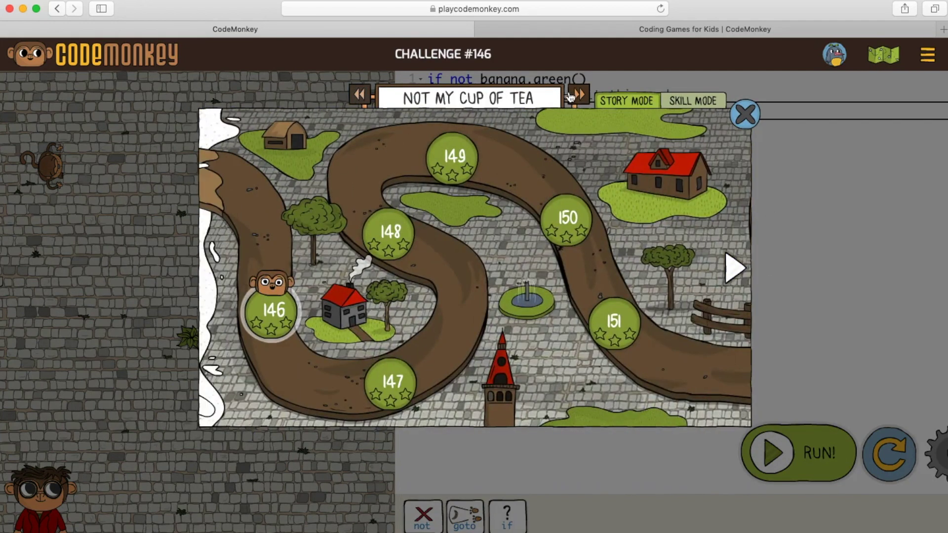
left_click(579, 96)
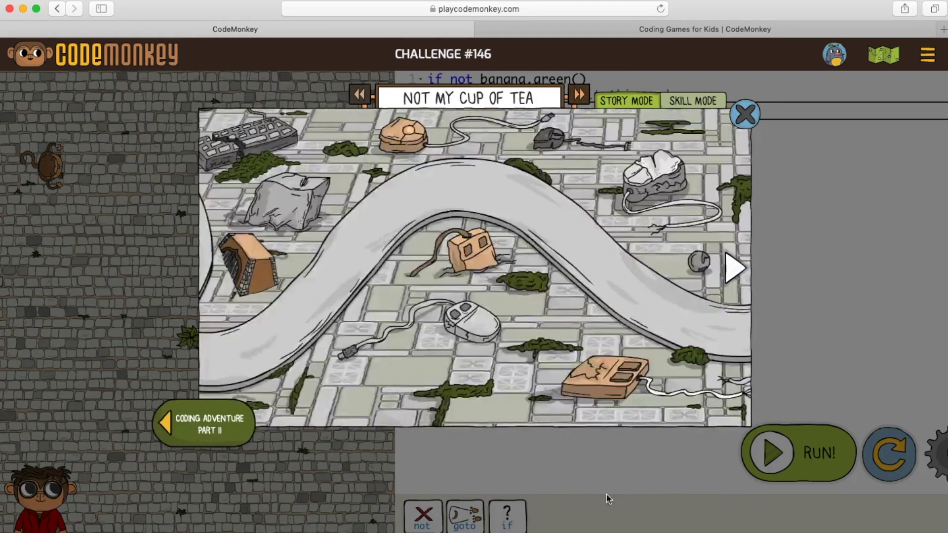
left_click(688, 105)
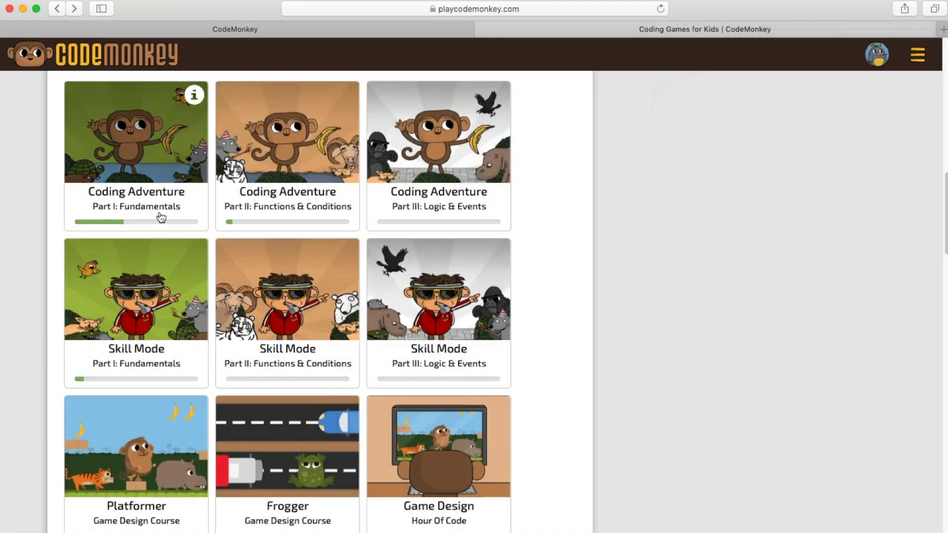
- Return to the challenge tab and open Skill Mode level 1, Challenge #71
scroll(192, 351, "up", 1)
scroll(192, 352, "up", 2)
scroll(192, 352, "down", 3)
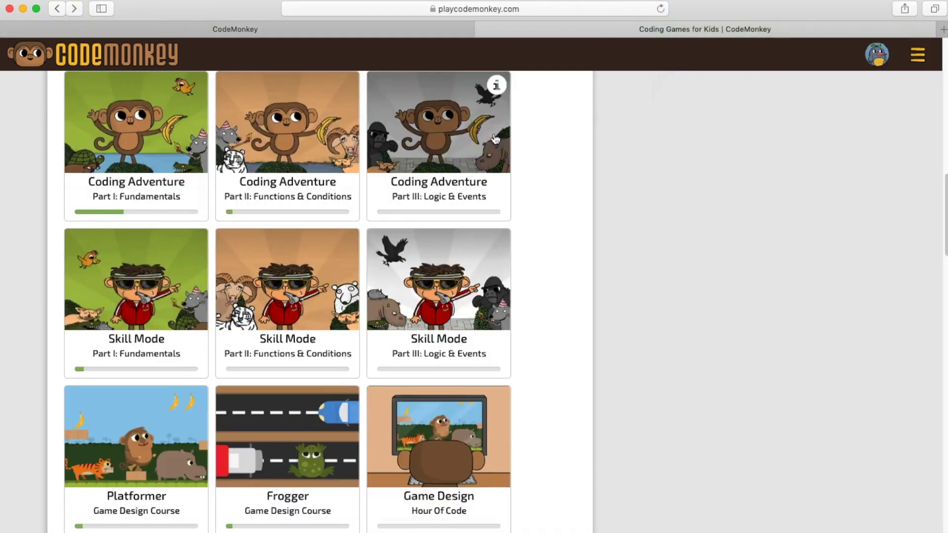
left_click(391, 28)
left_click(290, 216)
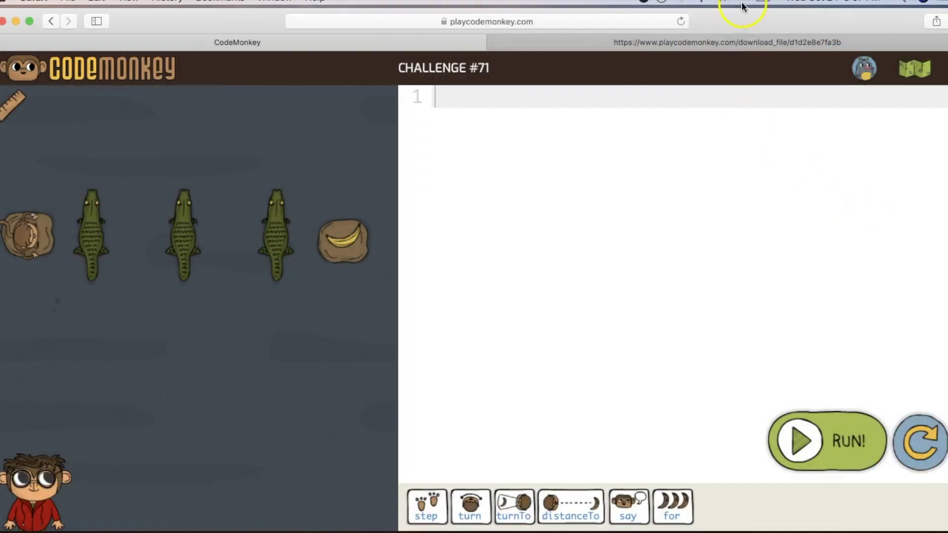
- Type 'step' in the editor, play the crocodile hint's narration, then dismiss it
type("step")
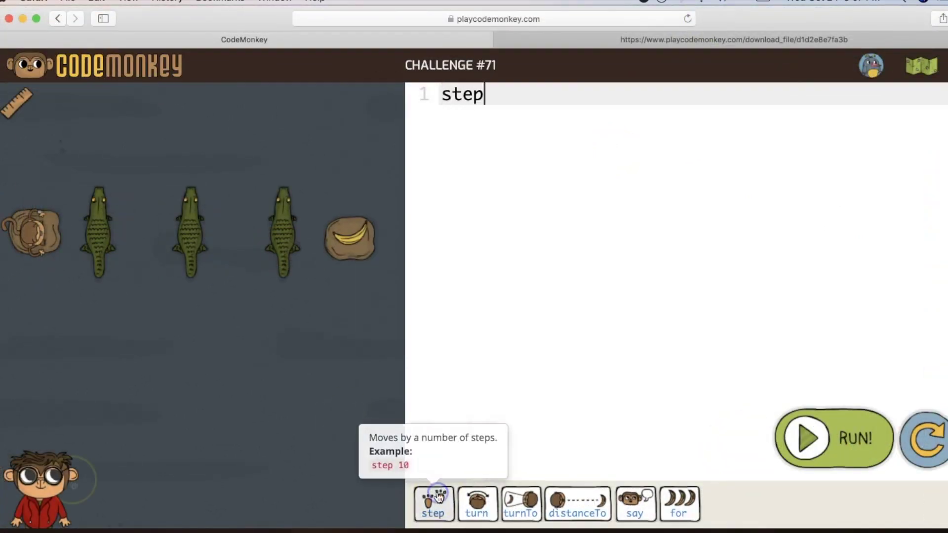
left_click(621, 217)
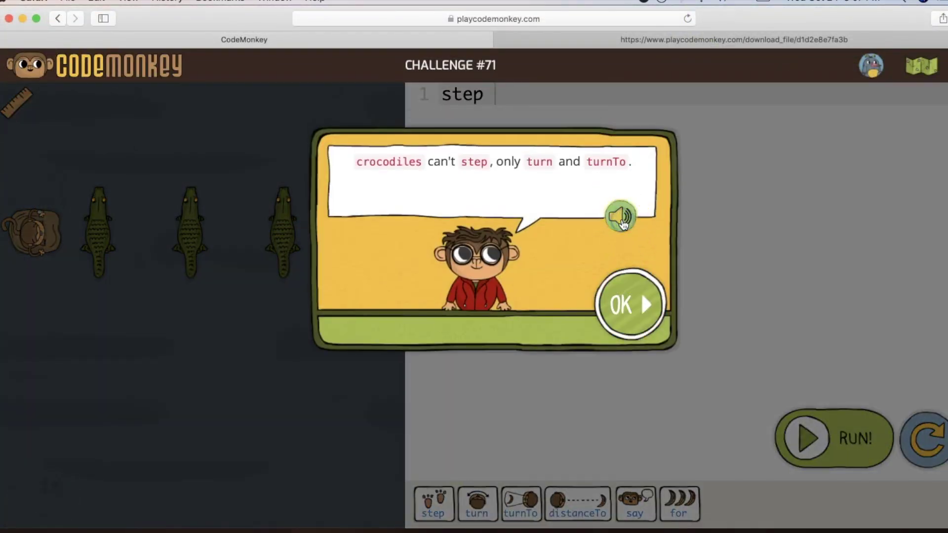
left_click(637, 307)
left_click(852, 214)
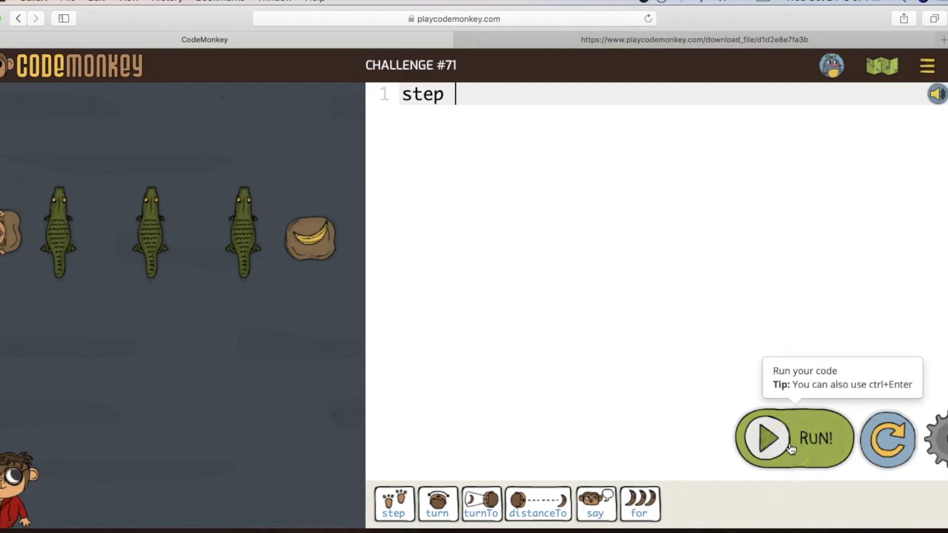
- Toggle narration sound and adjust game speed in settings, then go back to the dashboard
left_click(937, 441)
left_click(895, 400)
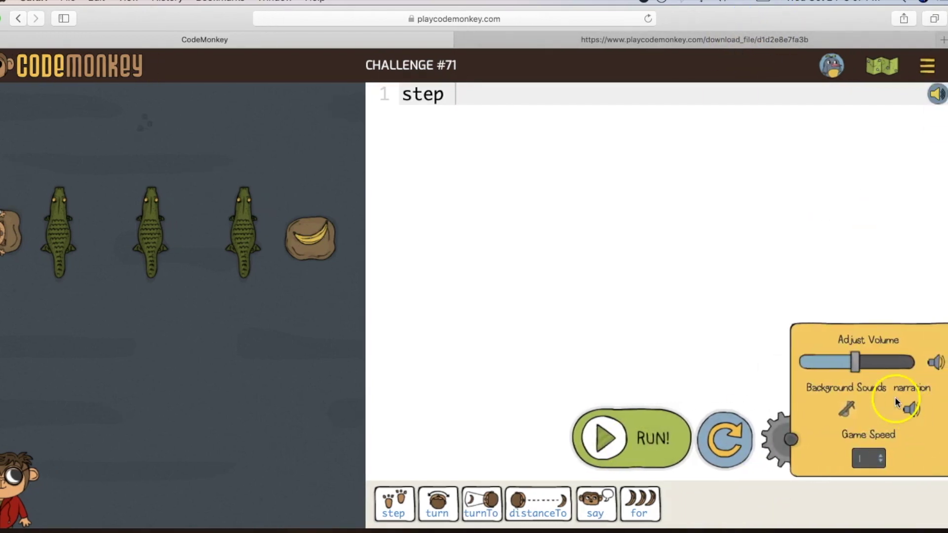
left_click(908, 410)
left_click(858, 459)
left_click(146, 123)
left_click(113, 74)
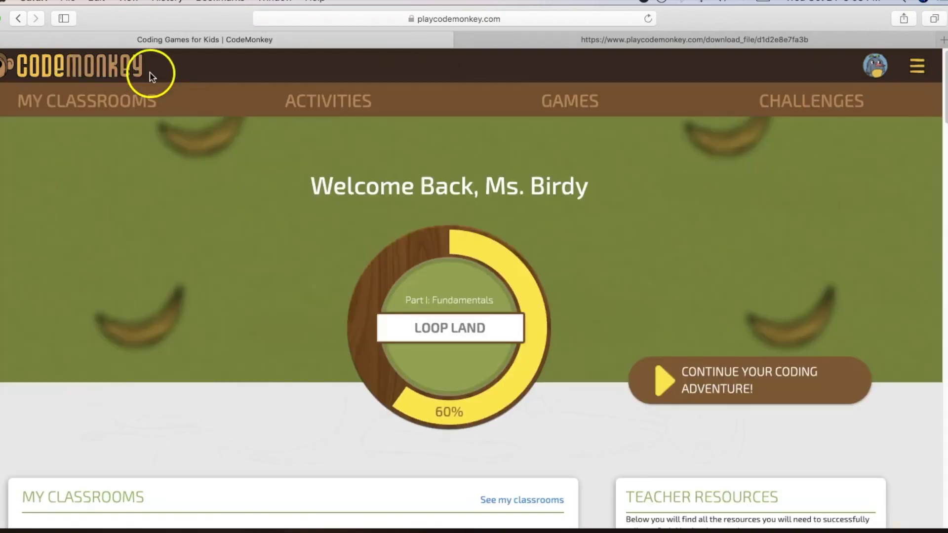
- From the main site menu, look at the language choice and open the Contact Us page
left_click(918, 69)
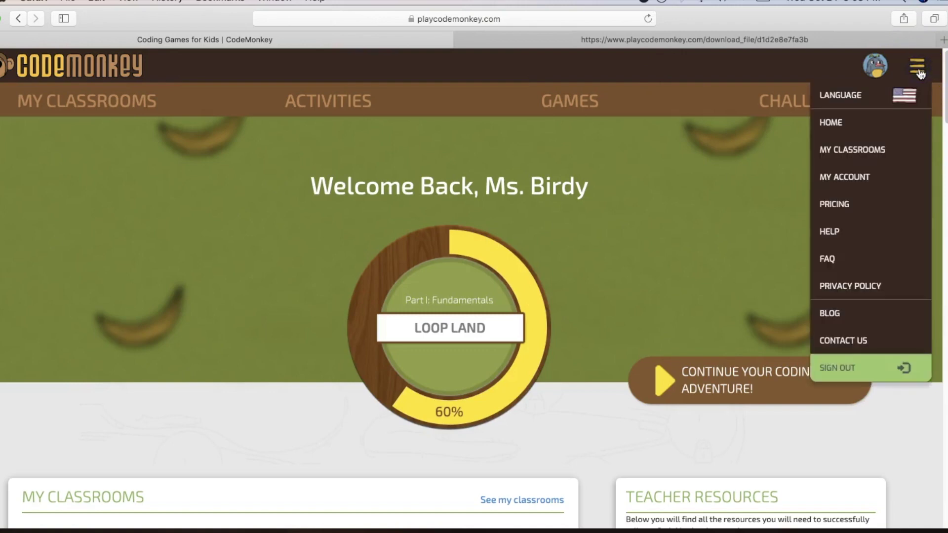
left_click(895, 95)
left_click_drag(556, 205, 566, 361)
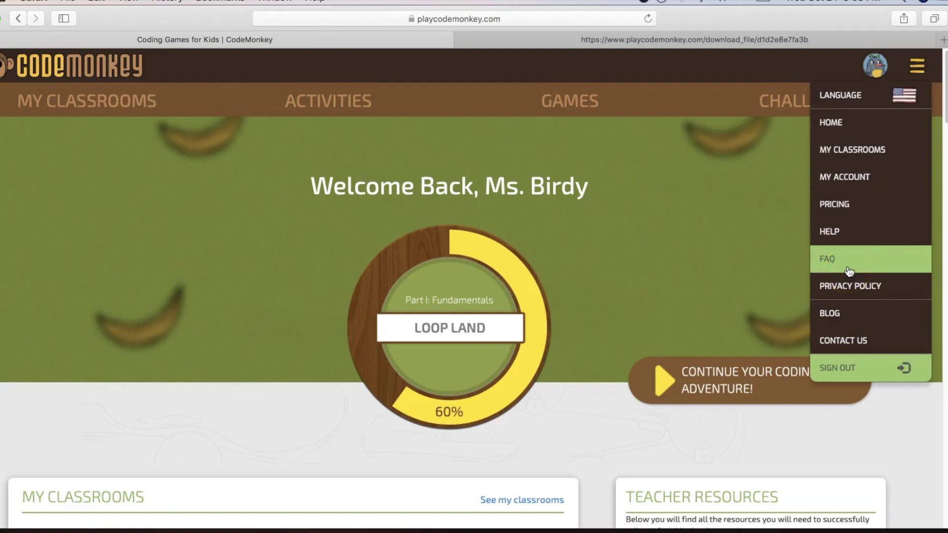
left_click(845, 340)
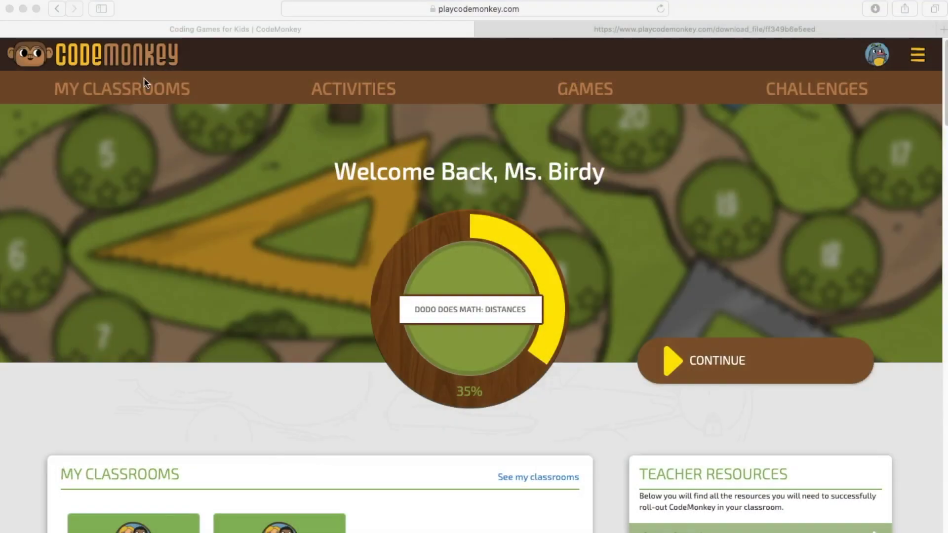
- Go to My Classrooms and open the full classrooms page listing Dusty and a 7-student class
left_click(145, 83)
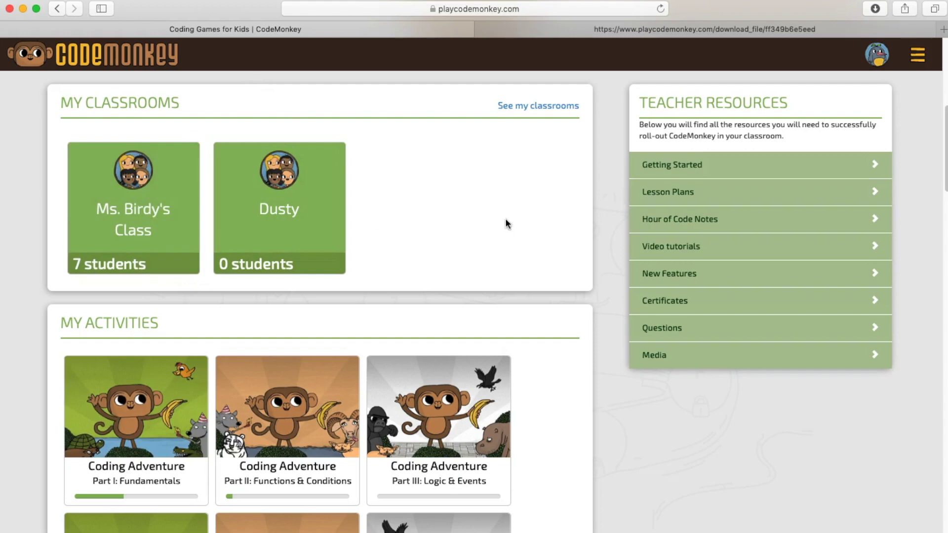
left_click(536, 107)
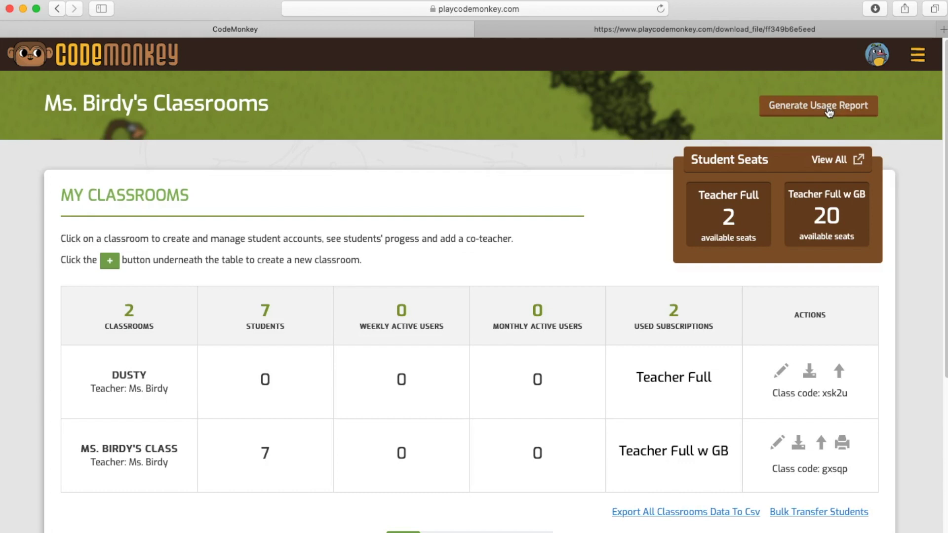
- Generate a past-3-months usage report and scroll through its results: 4 classrooms, 11 users, 0 exercises solved
left_click(802, 114)
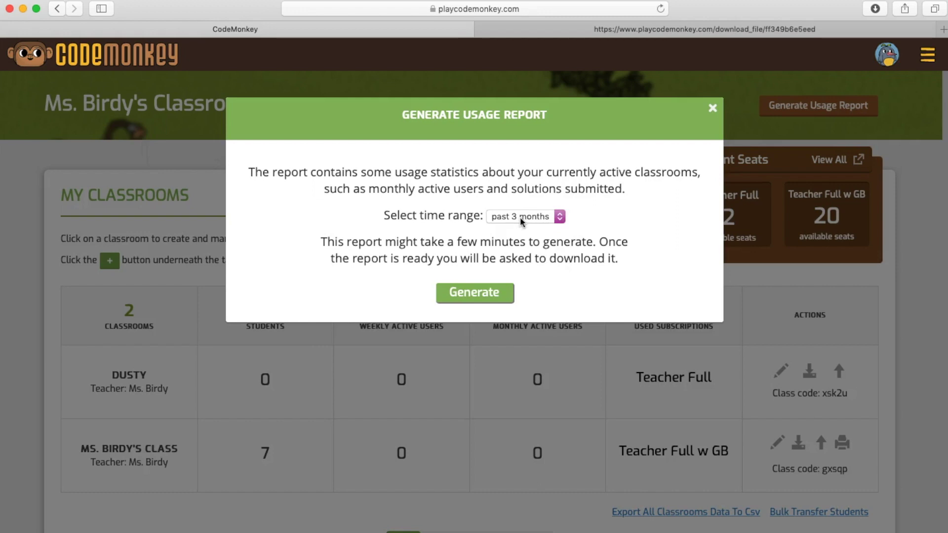
left_click(522, 217)
left_click(477, 297)
left_click(474, 294)
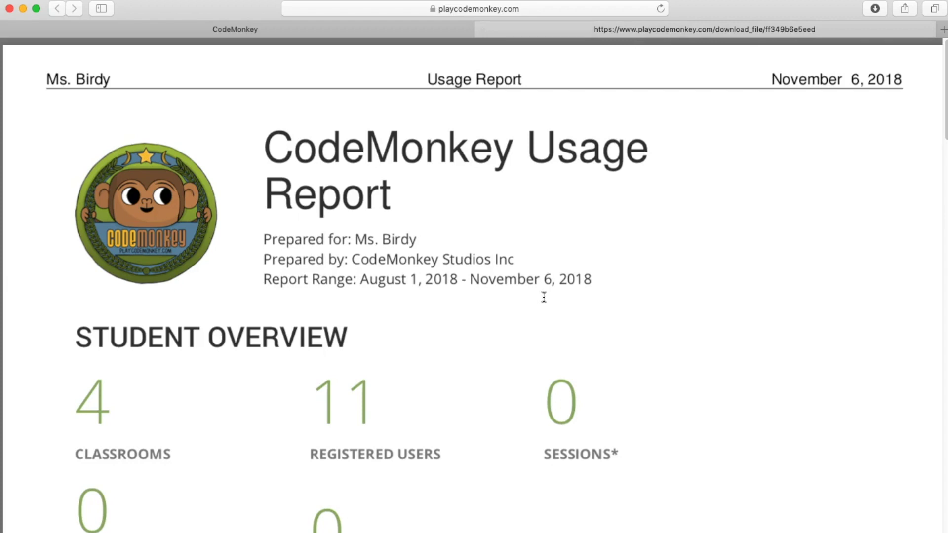
scroll(470, 303, "down", 5)
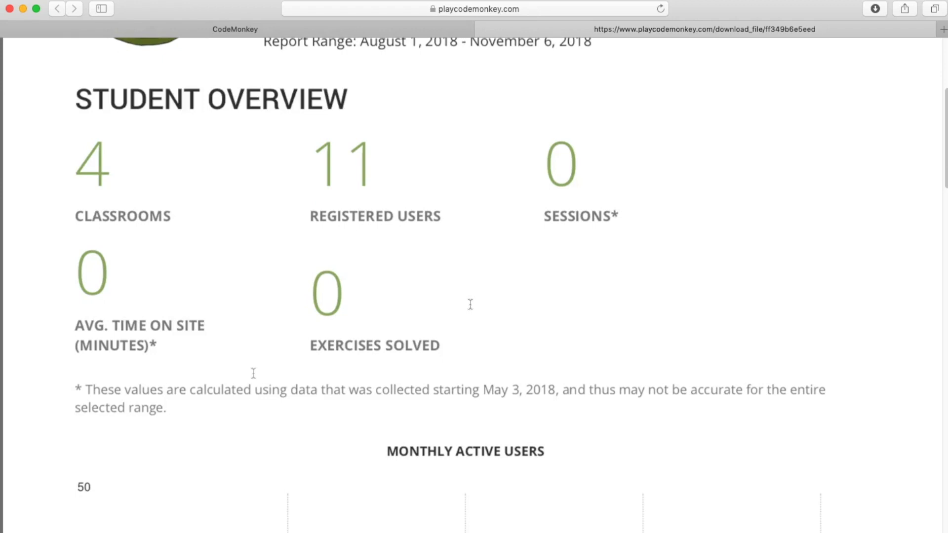
scroll(253, 372, "down", 7)
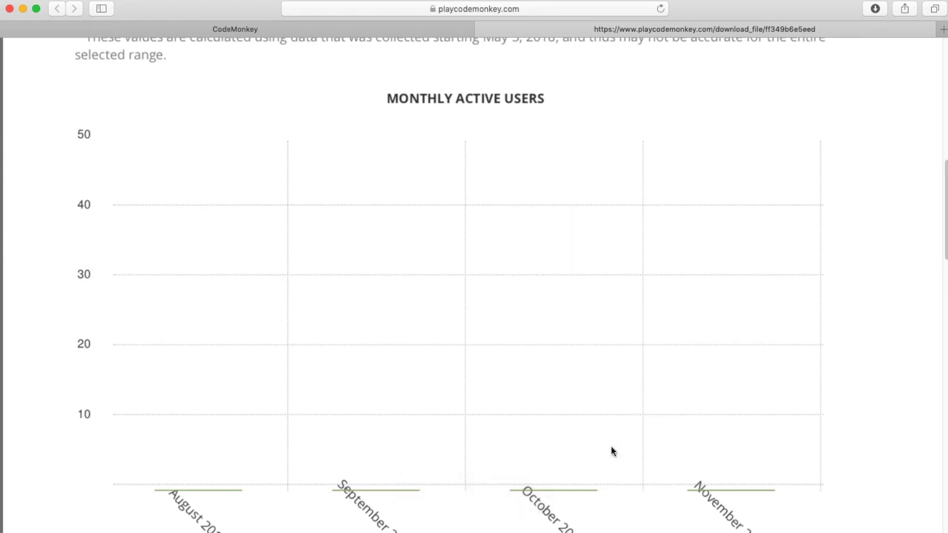
scroll(578, 441, "down", 15)
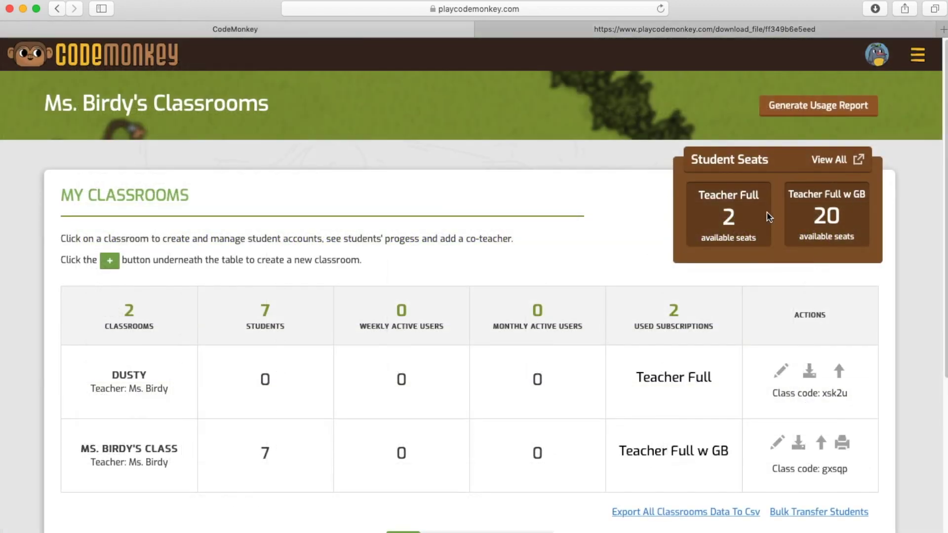
left_click(834, 160)
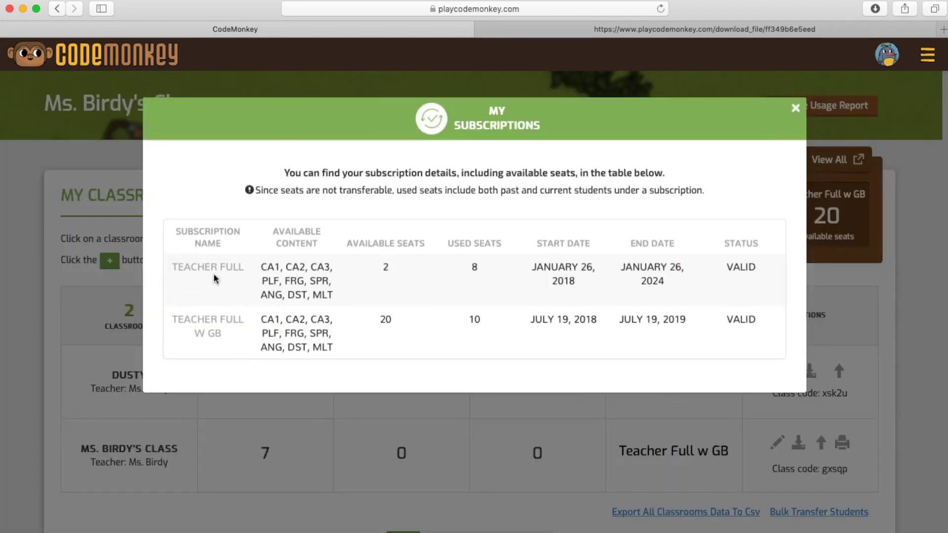
left_click_drag(226, 269, 186, 269)
left_click_drag(260, 266, 311, 300)
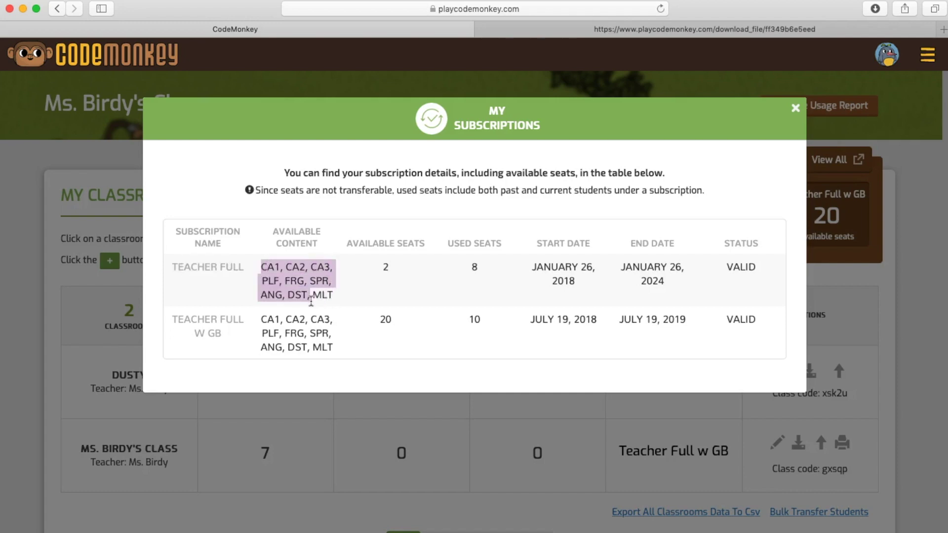
left_click(397, 285)
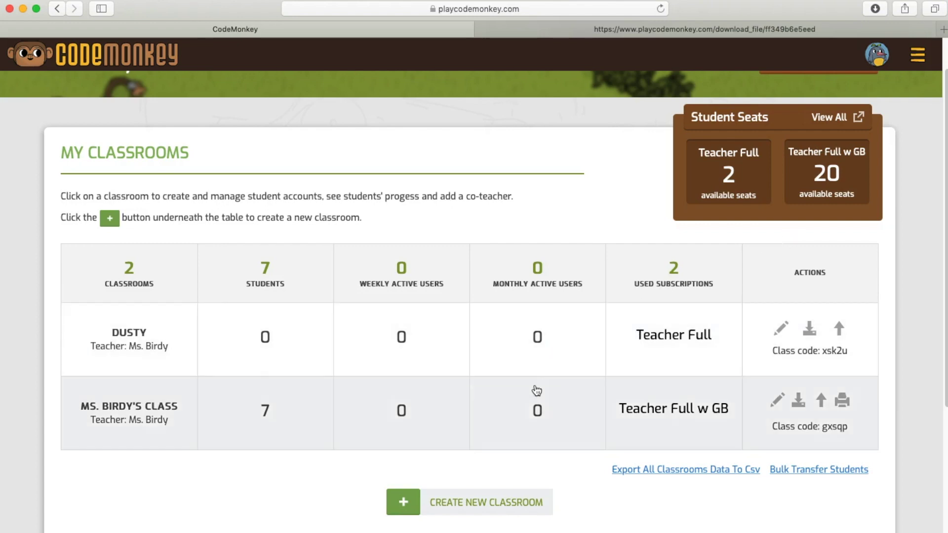
- Create a classroom named 'TEST 123' on the Teacher Full subscription
left_click(403, 504)
type("TEST 123")
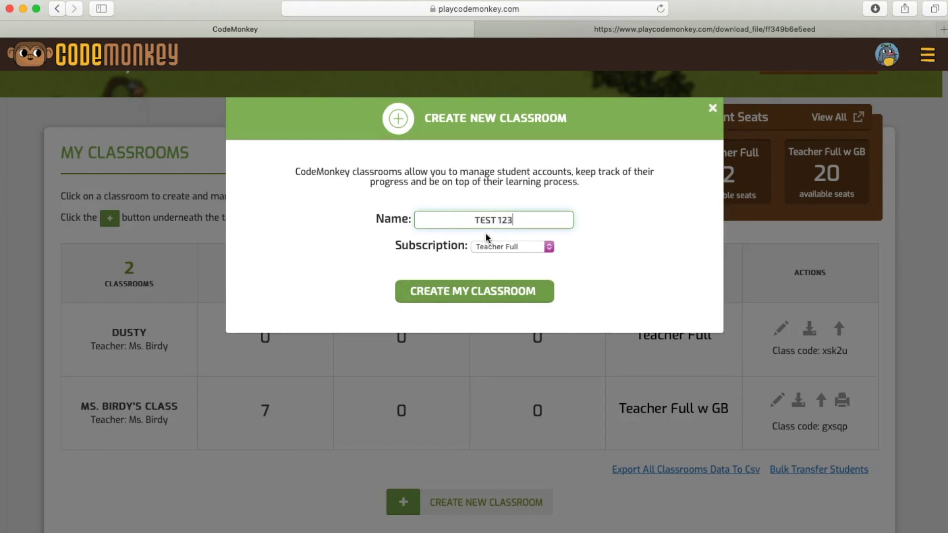
left_click(496, 245)
left_click(495, 247)
left_click(486, 293)
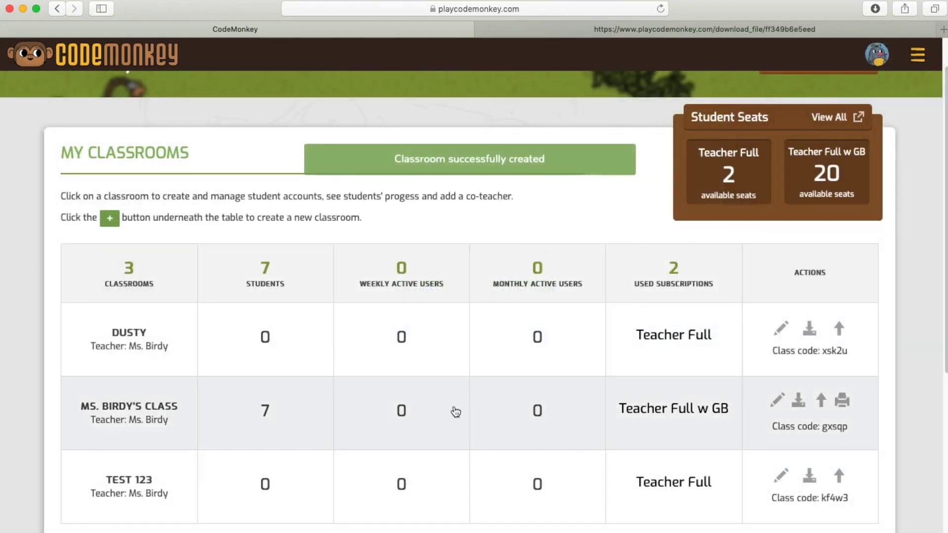
scroll(455, 410, "down", 4)
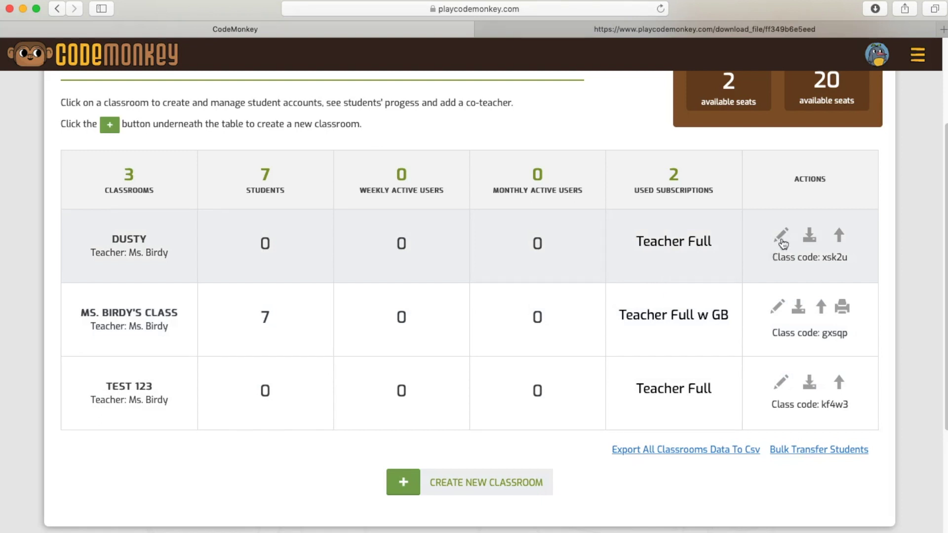
- Back out of renaming and archiving Dusty, then bring up its subscription upgrade prompt
left_click(782, 241)
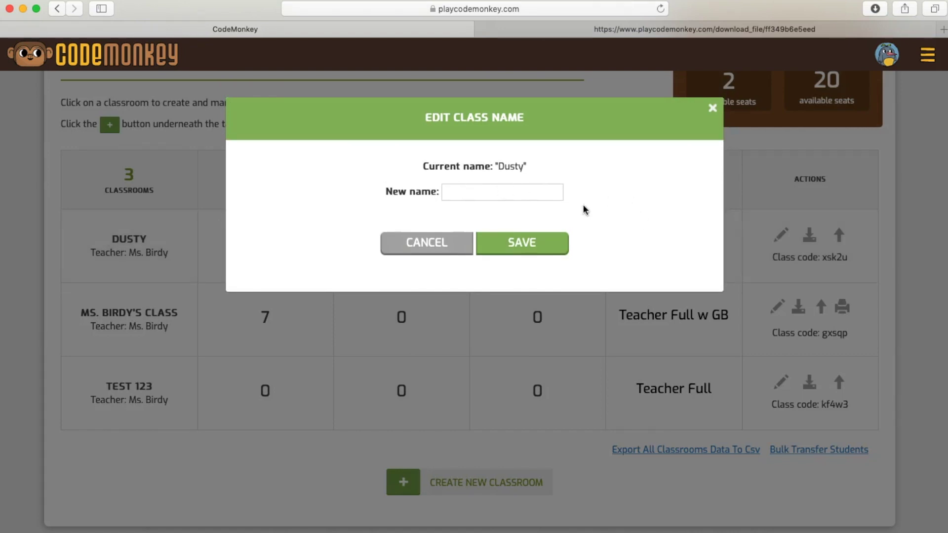
left_click(434, 253)
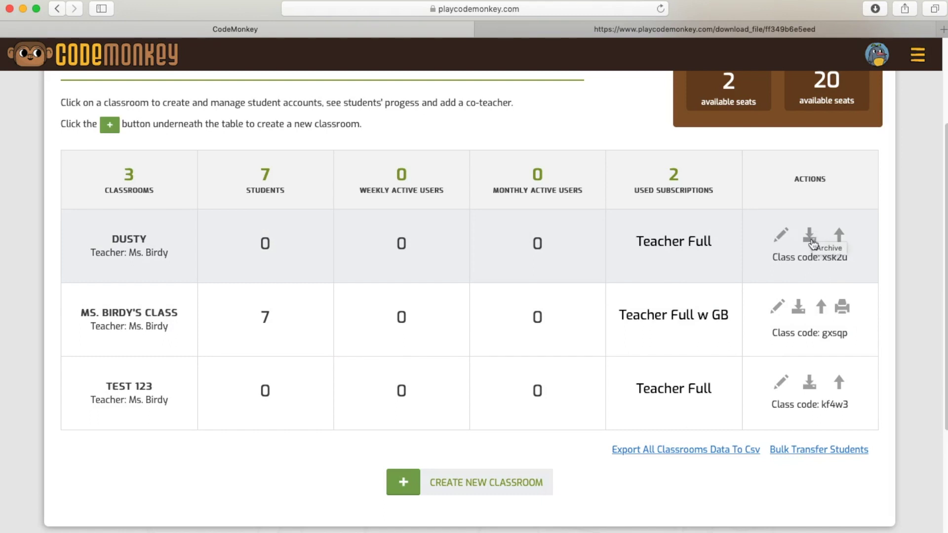
left_click(809, 237)
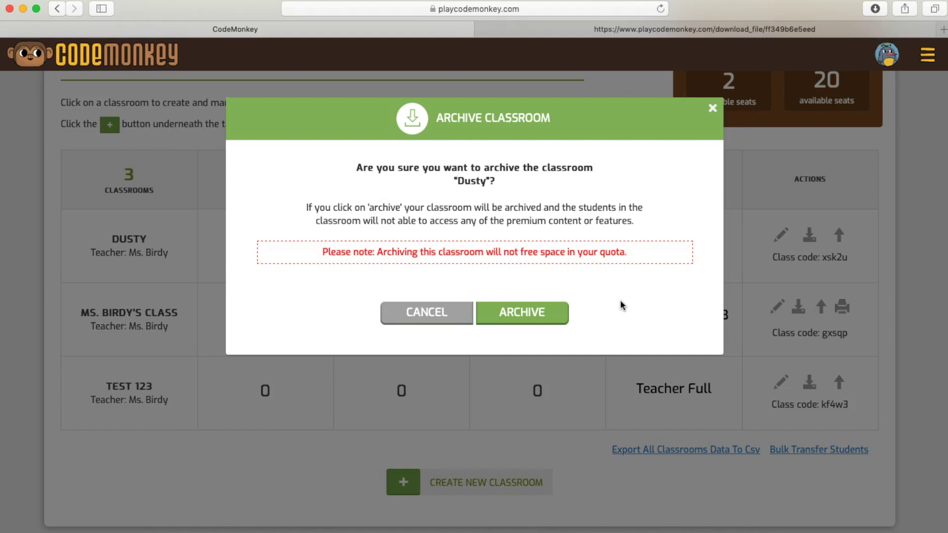
left_click(839, 236)
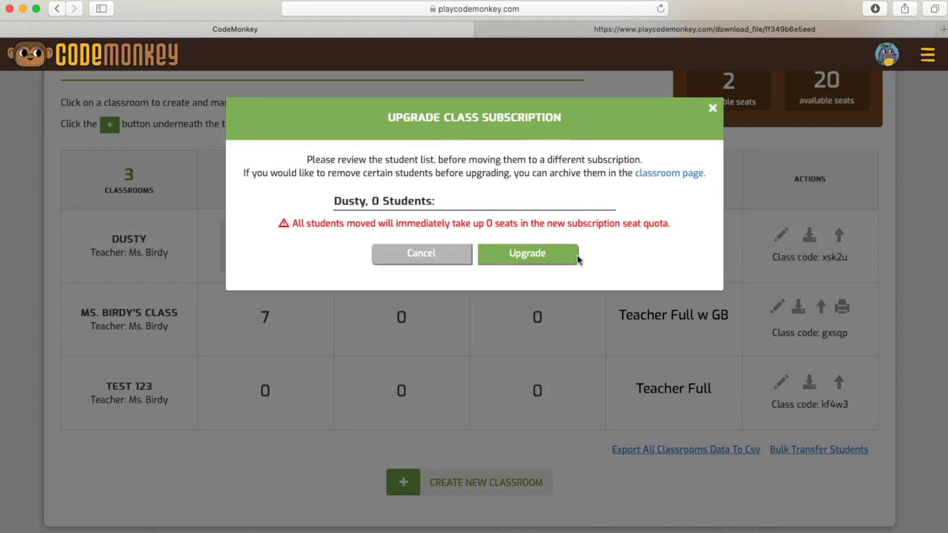
- Run Dusty's subscription upgrade with Teacher Full w GB as the target subscription
left_click(545, 254)
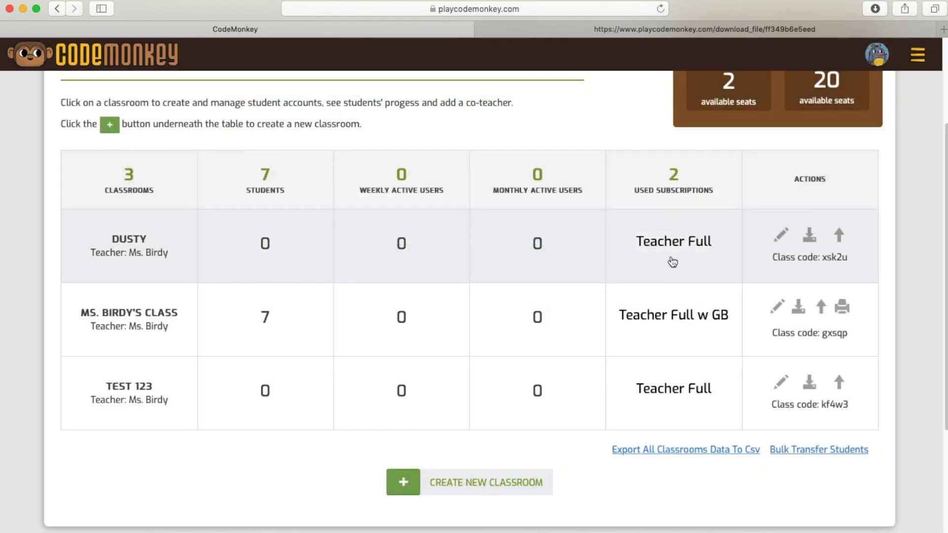
left_click(839, 237)
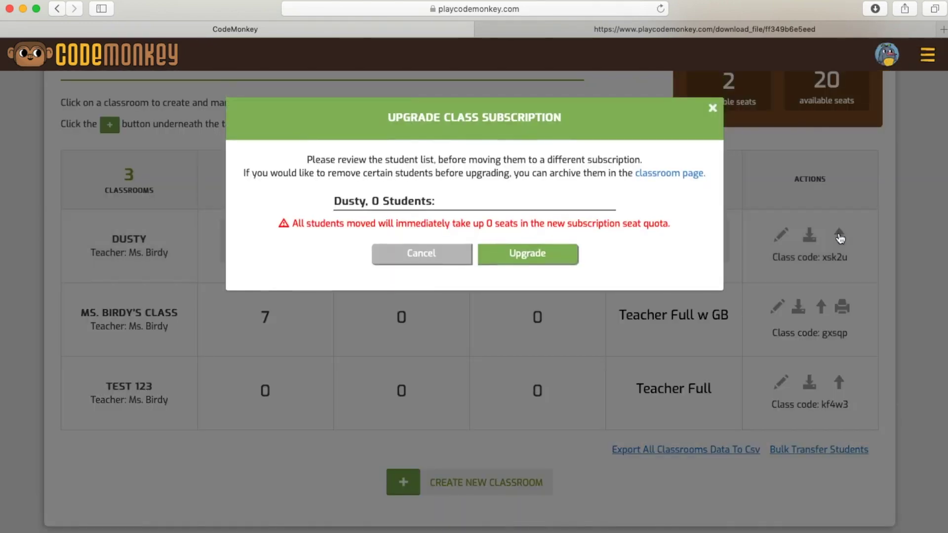
left_click(508, 253)
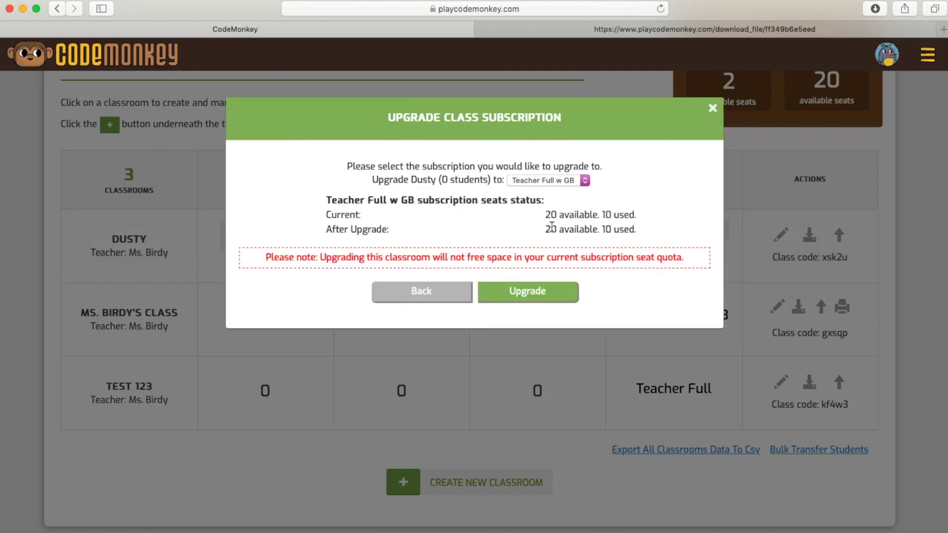
left_click(527, 298)
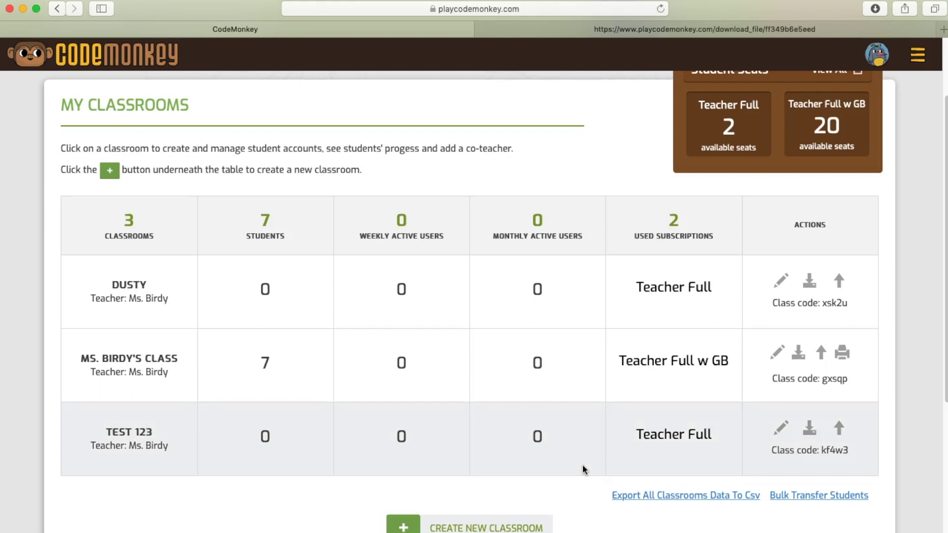
scroll(583, 469, "down", 1)
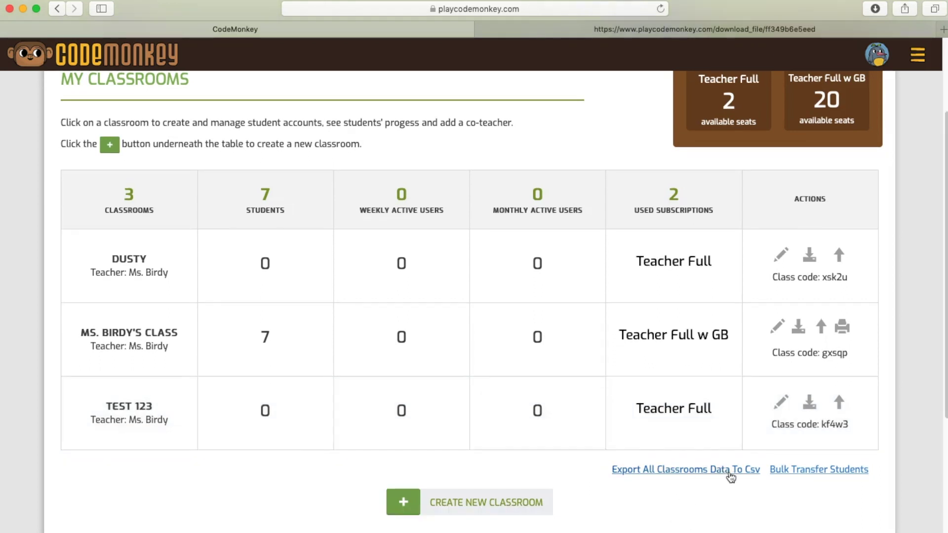
- Export all classrooms data to CSV and review the averages row across the score columns
left_click(731, 473)
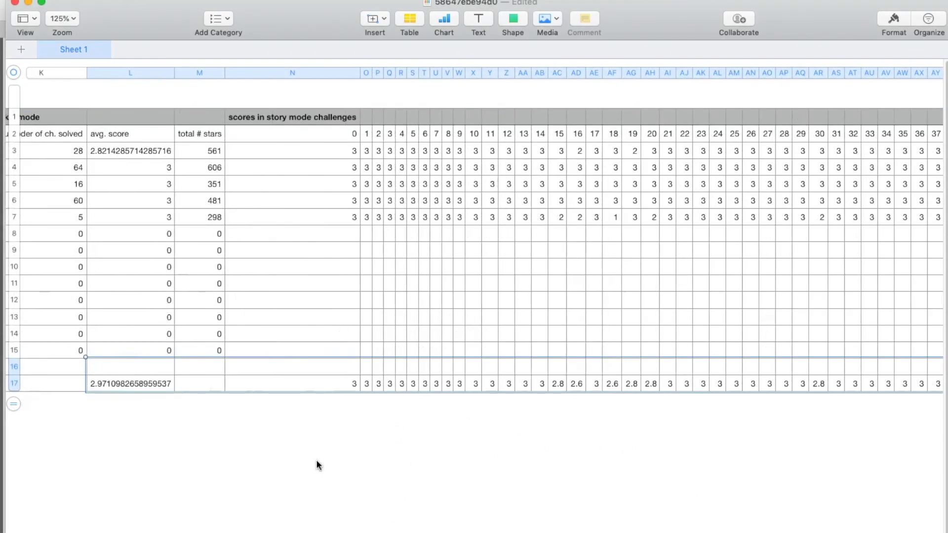
left_click(384, 385)
scroll(383, 389, "right", 15)
scroll(474, 230, "right", 10)
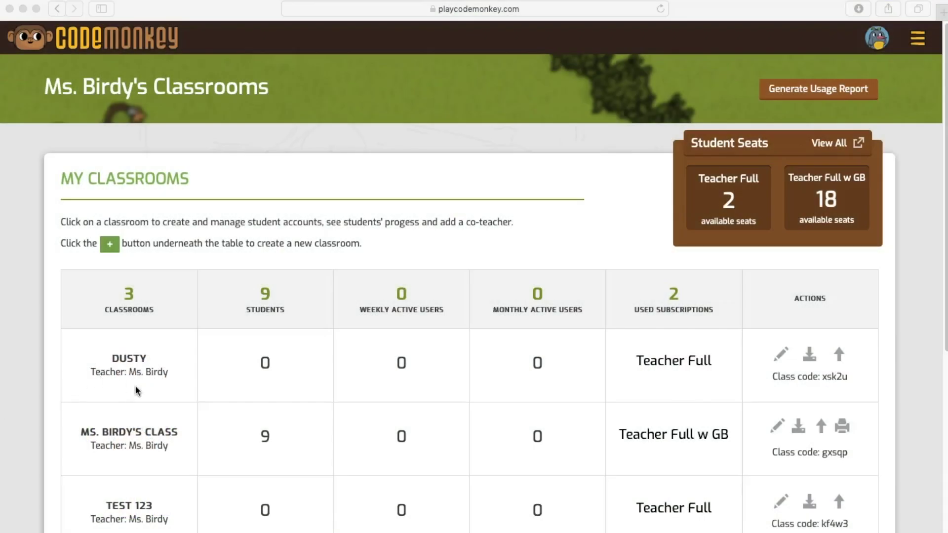
- Open Ms. Birdy's Class and bring up the + Add Students options
scroll(154, 402, "down", 3)
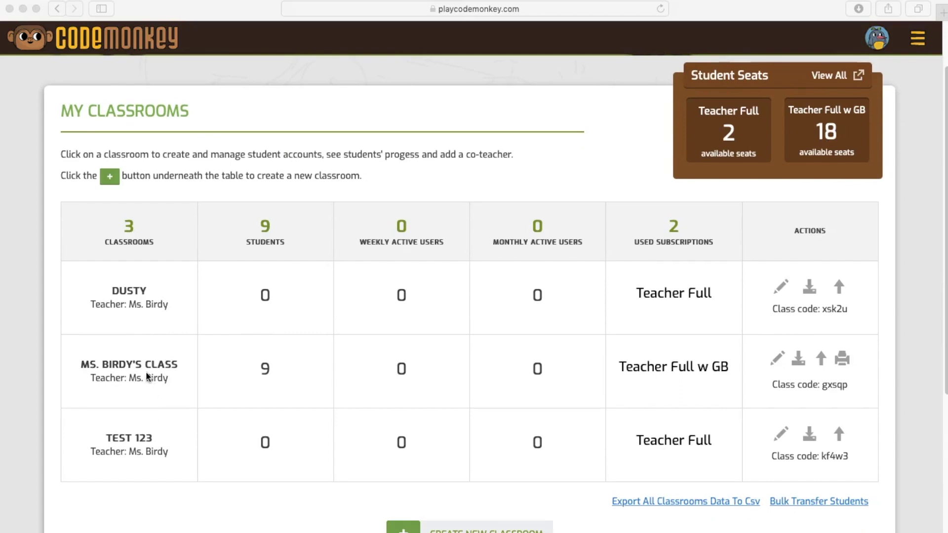
left_click(131, 376)
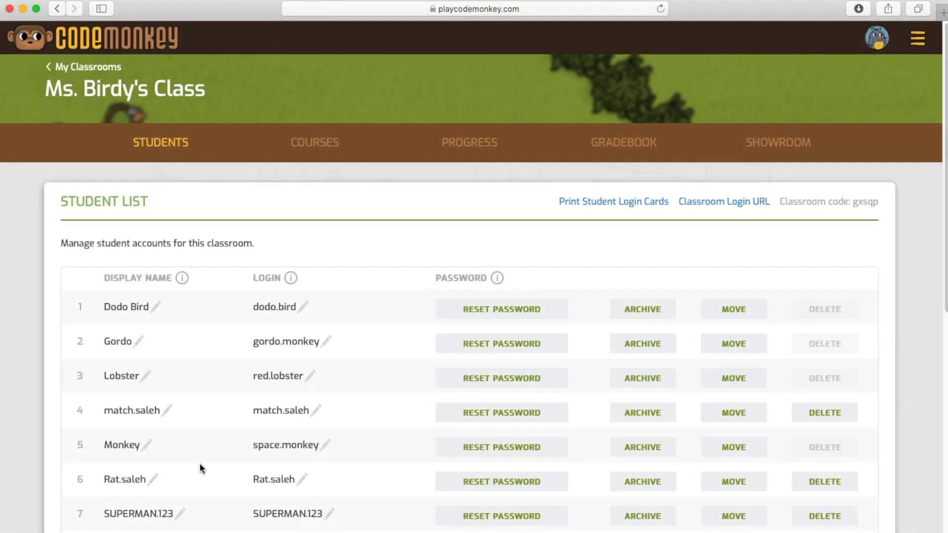
scroll(199, 463, "down", 4)
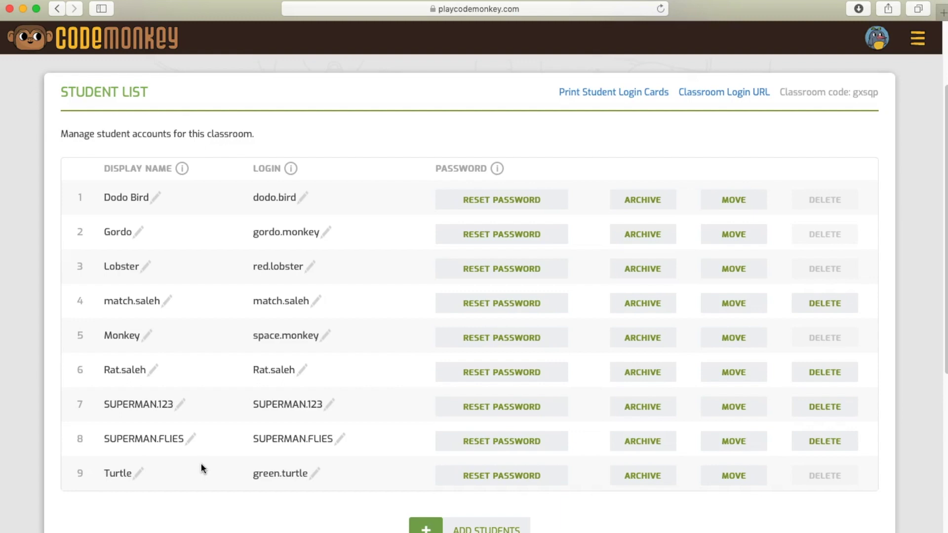
scroll(406, 492, "down", 4)
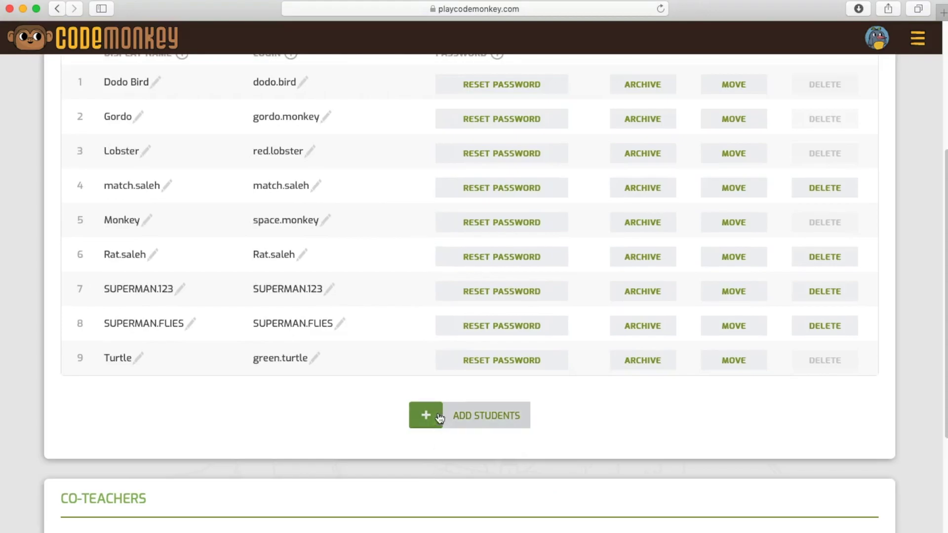
left_click(425, 425)
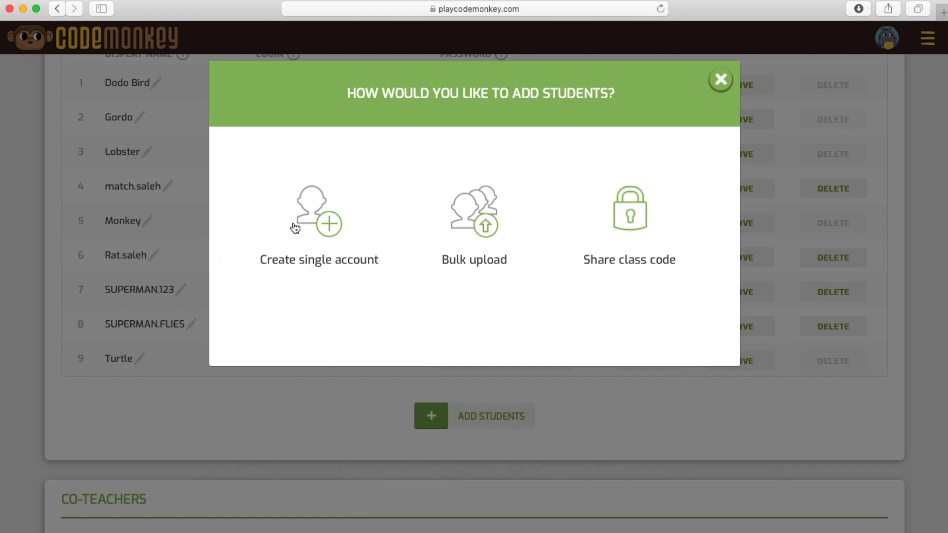
- Create a single student account, entering the student's display name, username and password
left_click(321, 226)
left_click(296, 204)
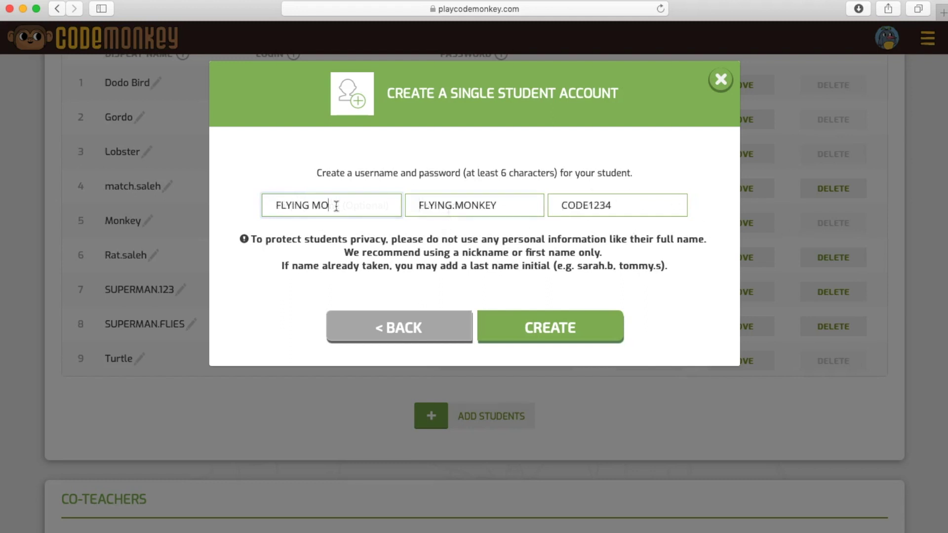
type("NKEY")
left_click(543, 321)
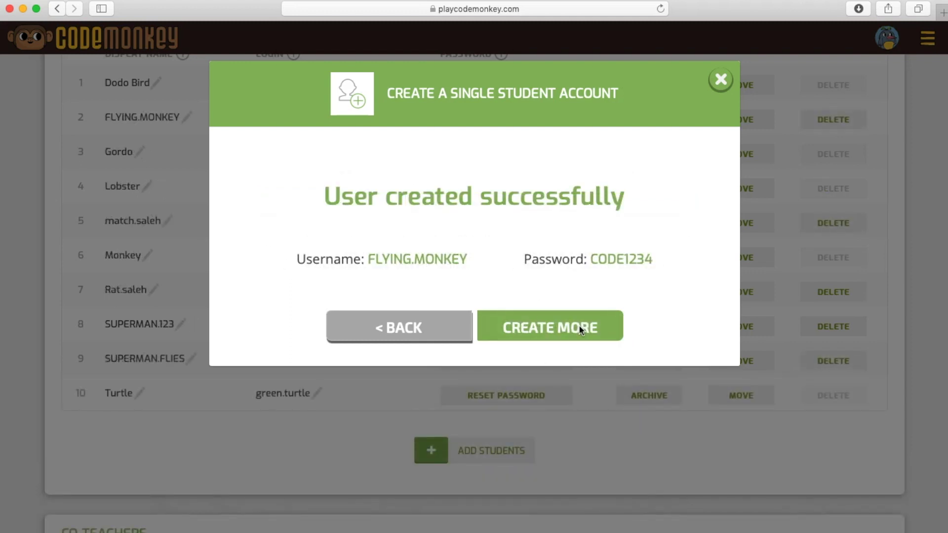
left_click(428, 328)
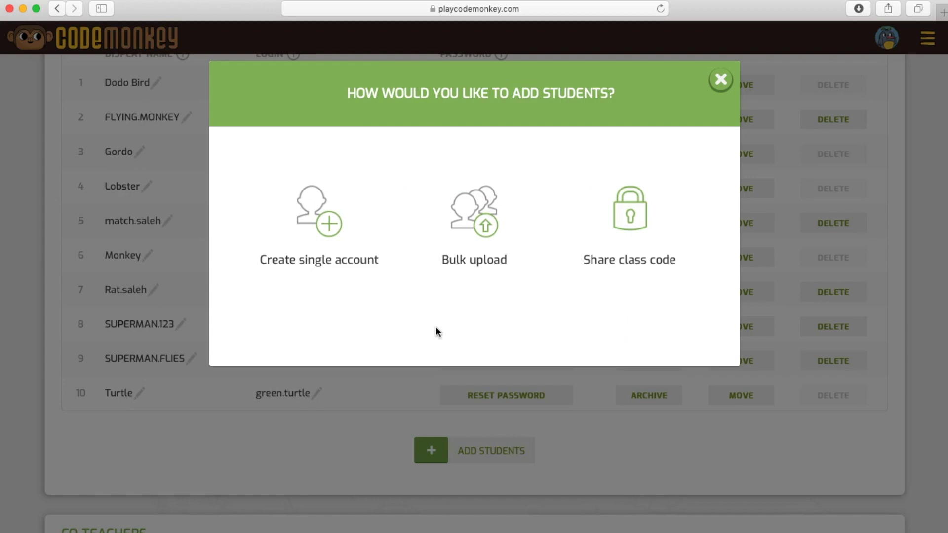
- Preview the bulk CSV upload and the class code, then close the add-students dialog
left_click(471, 228)
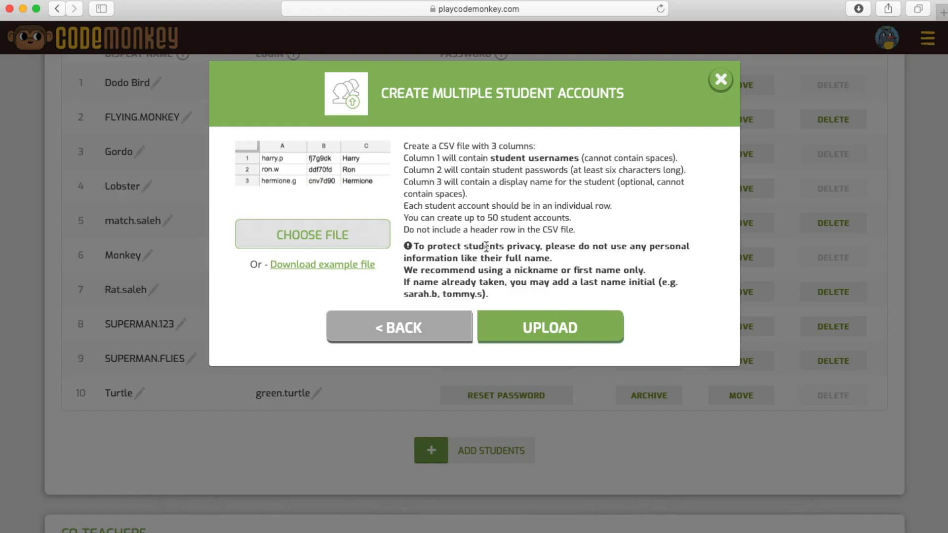
left_click(449, 333)
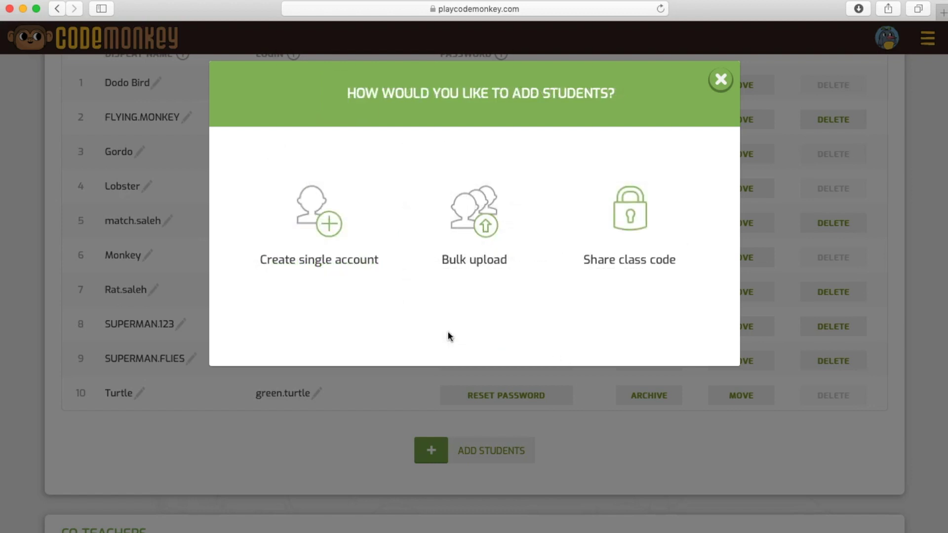
left_click(618, 217)
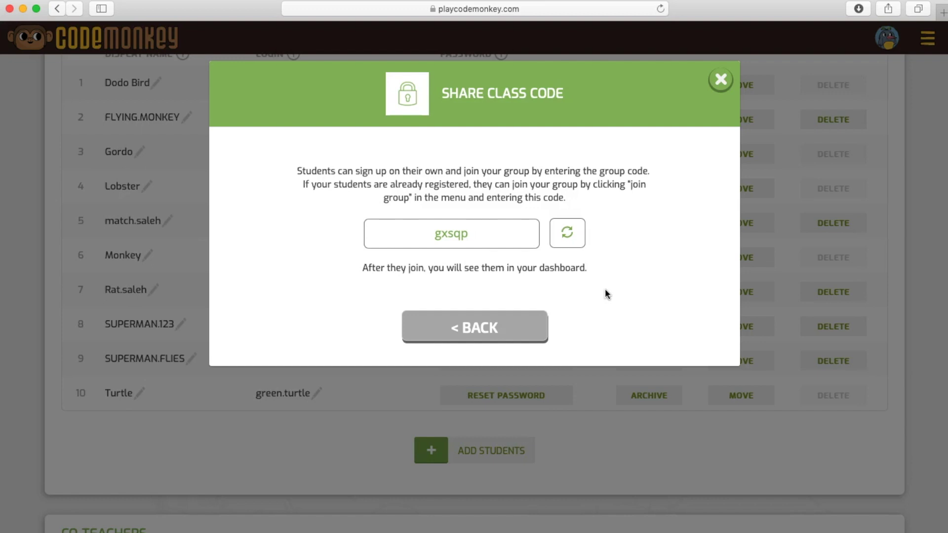
left_click(513, 328)
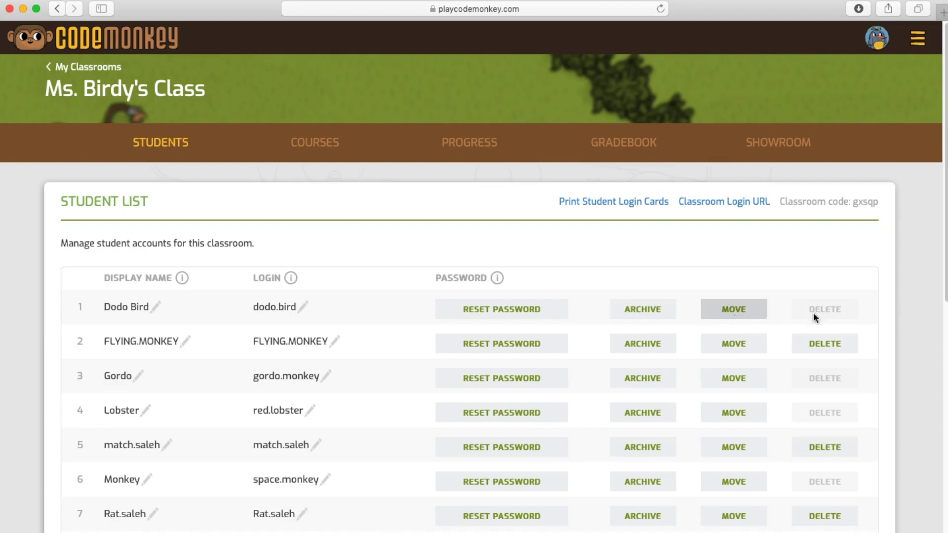
mouse_move(838, 310)
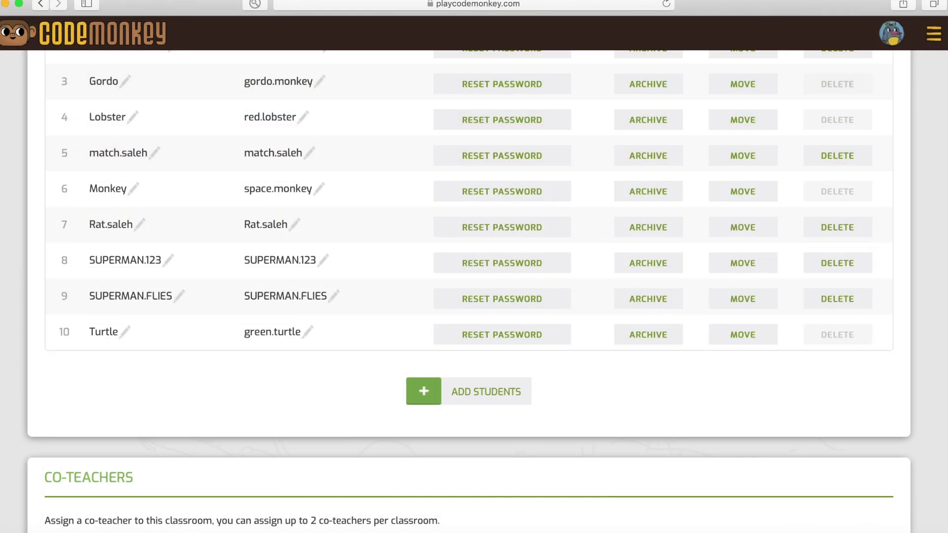
scroll(468, 289, "up", 5)
scroll(468, 288, "down", 6)
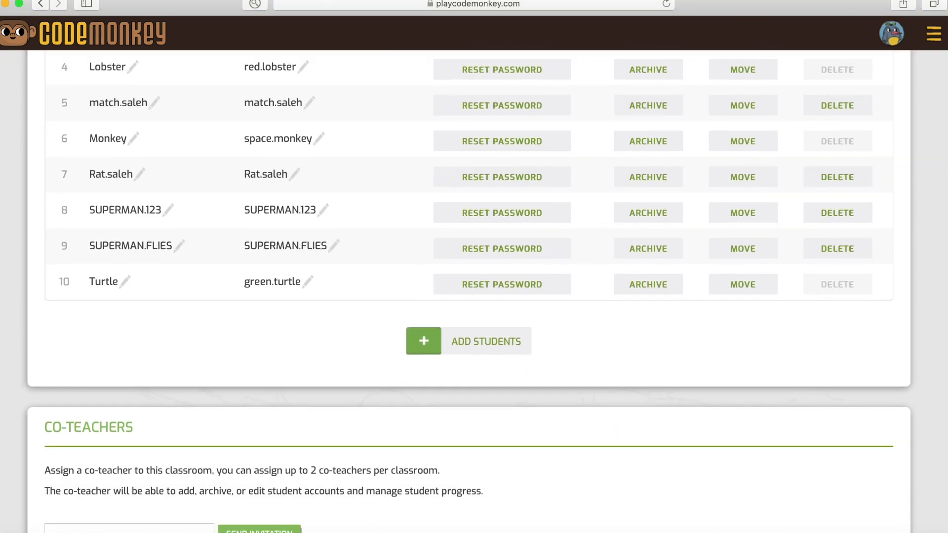
scroll(468, 289, "down", 3)
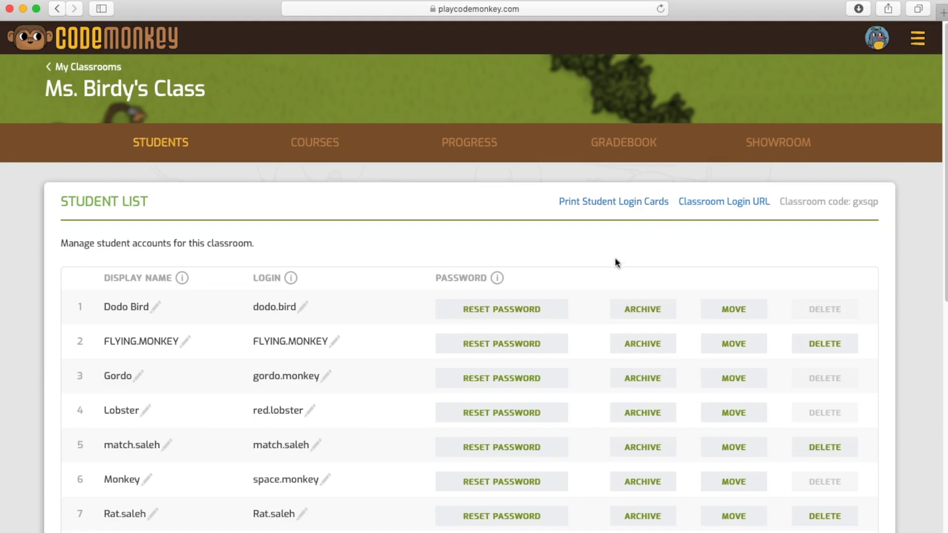
left_click(620, 202)
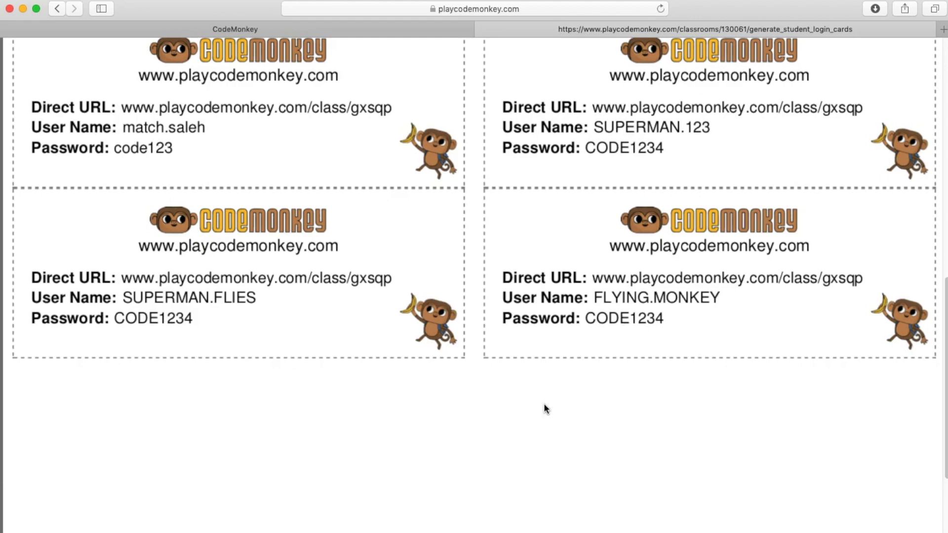
scroll(544, 402, "up", 10)
left_click(326, 29)
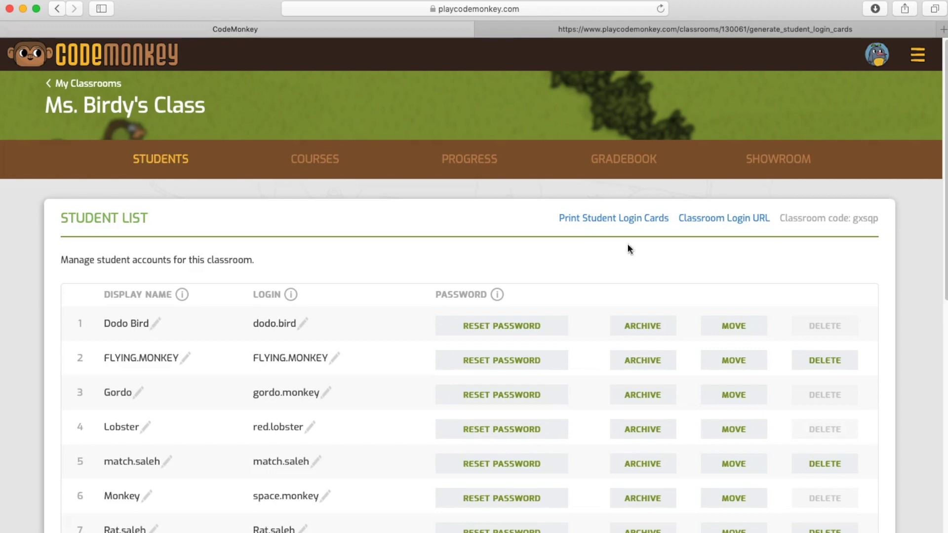
left_click(728, 222)
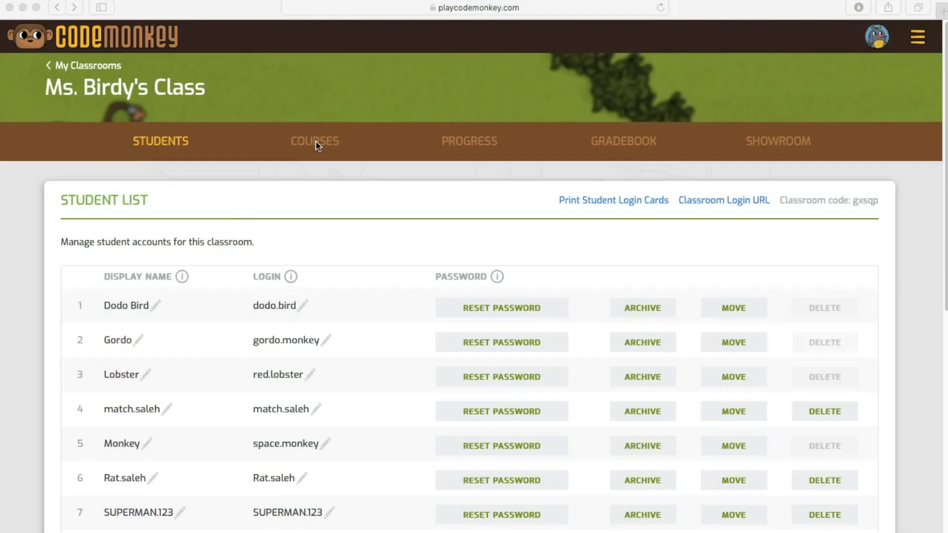
- Assign Coding Adventure: Fundamentals to Ms. Birdy's Class from the Courses tab
left_click(315, 143)
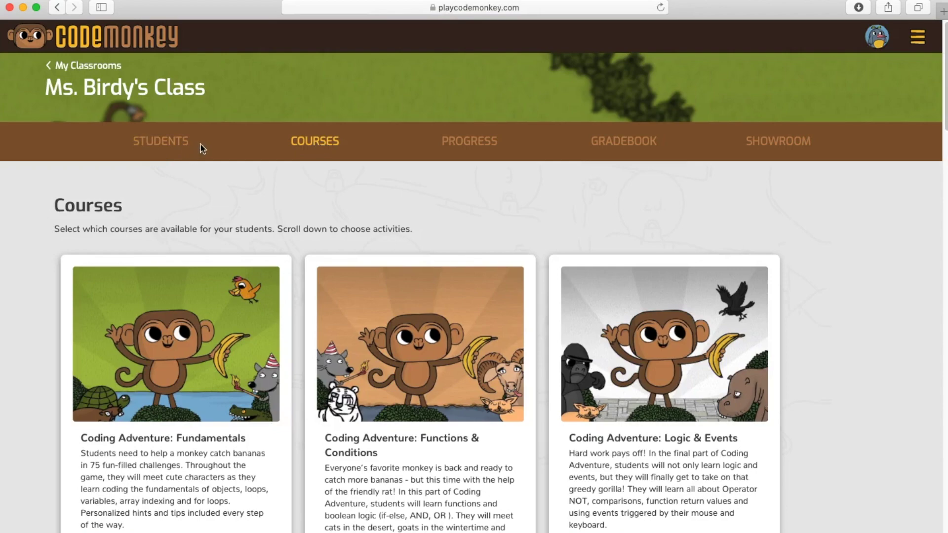
scroll(319, 218, "down", 2)
scroll(318, 215, "down", 5)
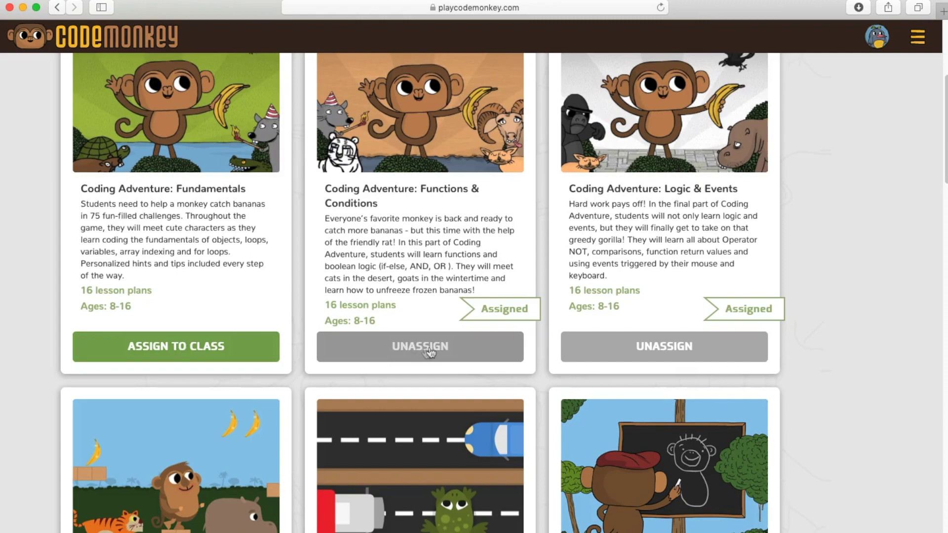
left_click(199, 358)
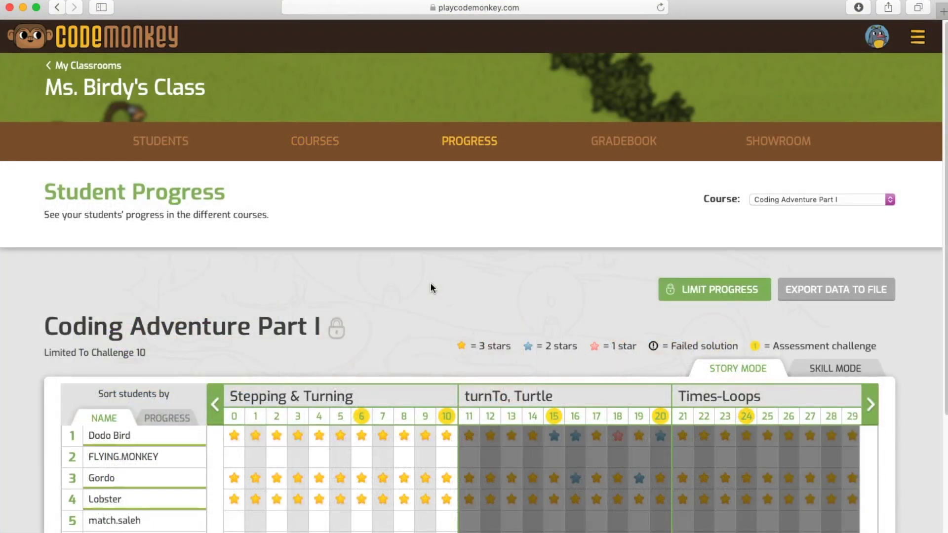
scroll(426, 284, "down", 5)
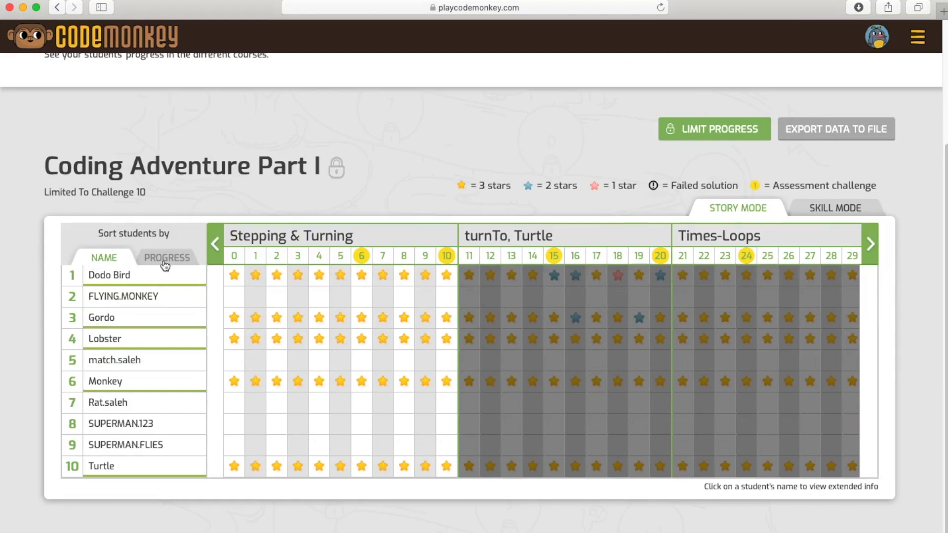
left_click(163, 262)
left_click(870, 244)
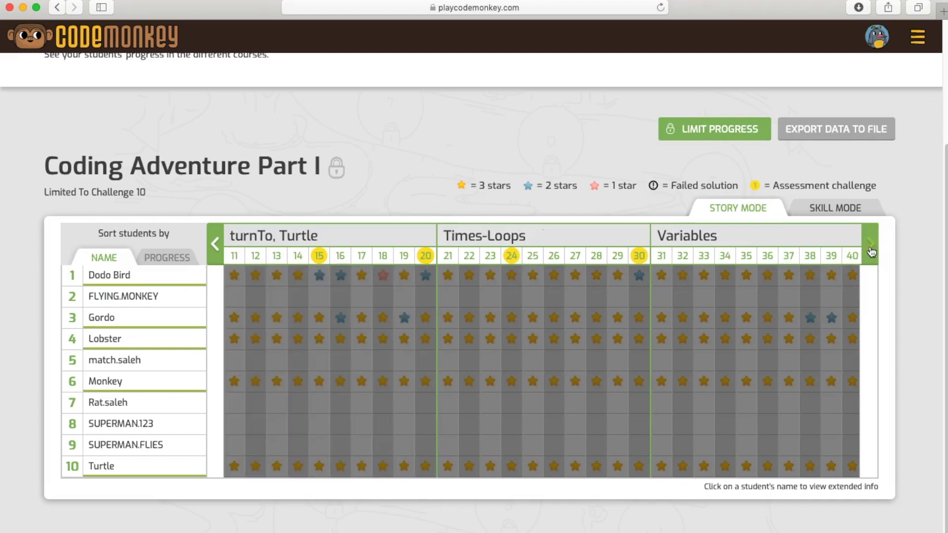
left_click(215, 250)
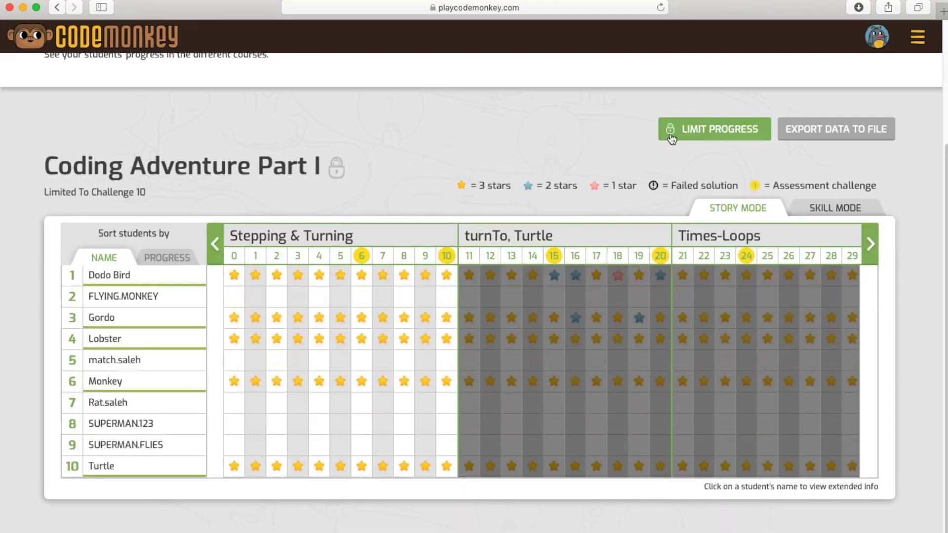
- Set Coding Adventure Part I's progress limit to 20, then switch it to Free play and save
left_click(705, 129)
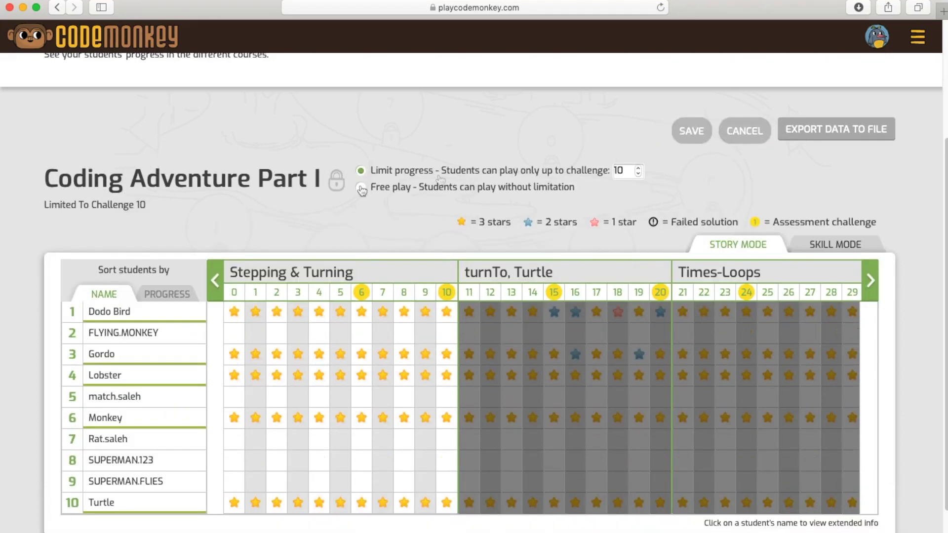
double_click(626, 170)
type("20")
key("Return")
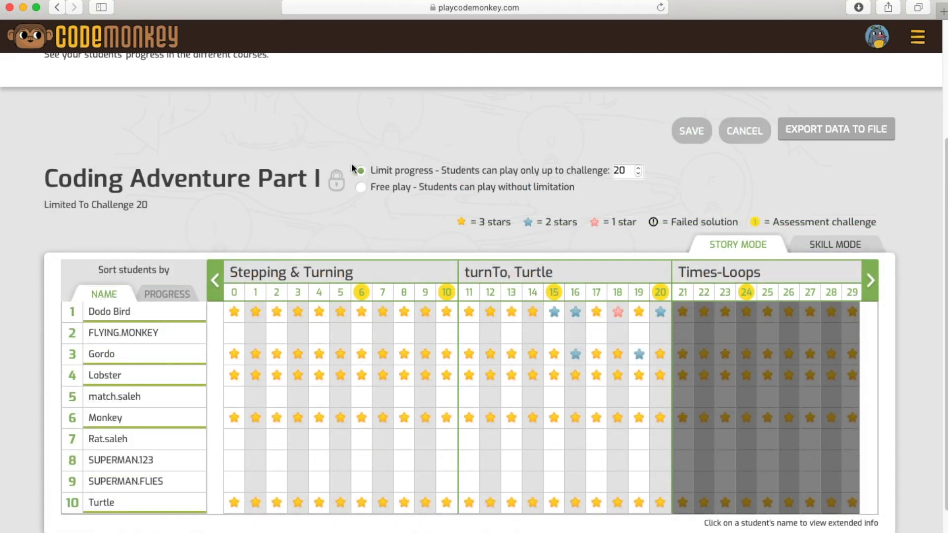
left_click(362, 189)
left_click(692, 133)
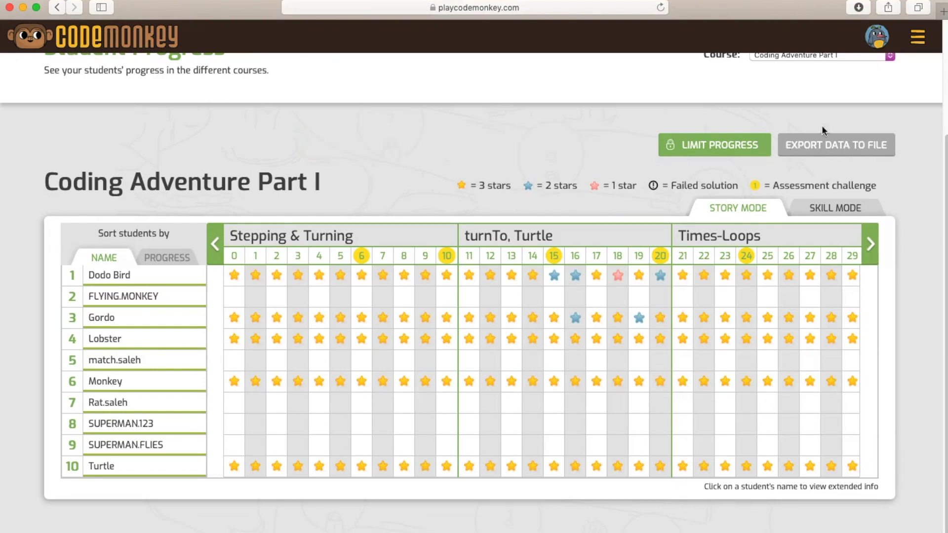
- Toggle Skill and Story Mode, then replay the first student's challenge 15 solution
left_click(843, 218)
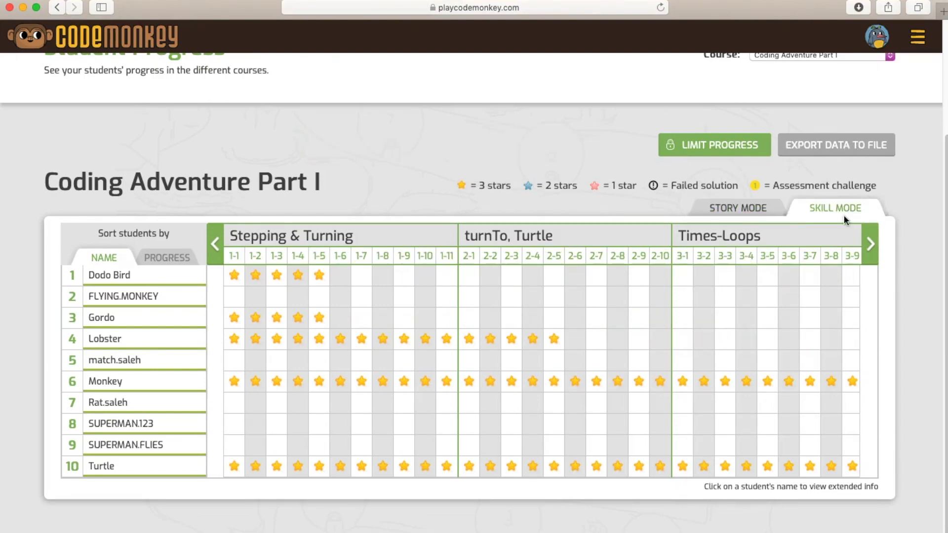
left_click(746, 212)
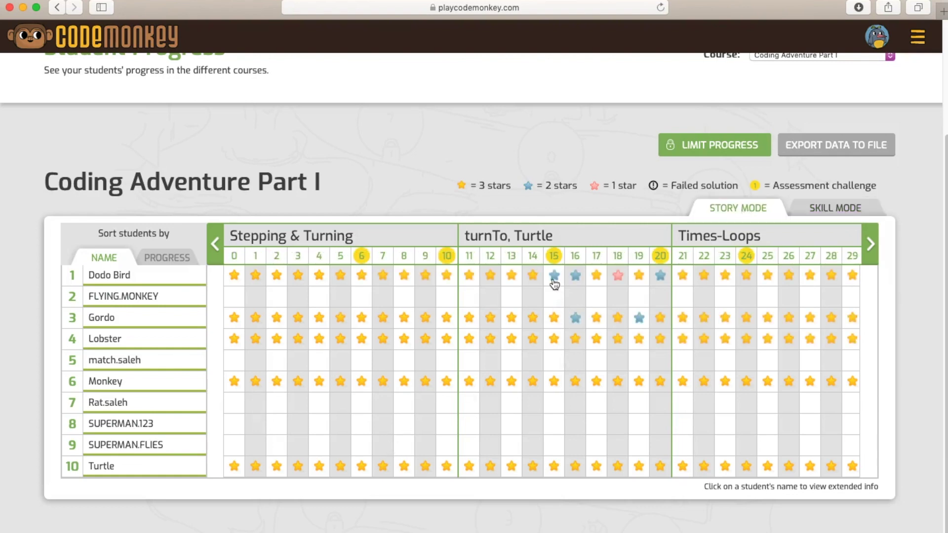
left_click(553, 275)
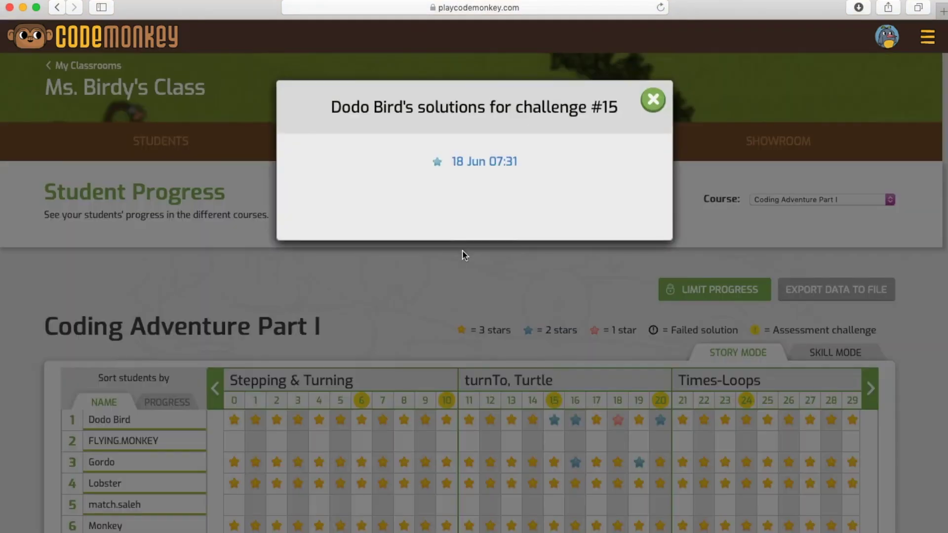
left_click(491, 163)
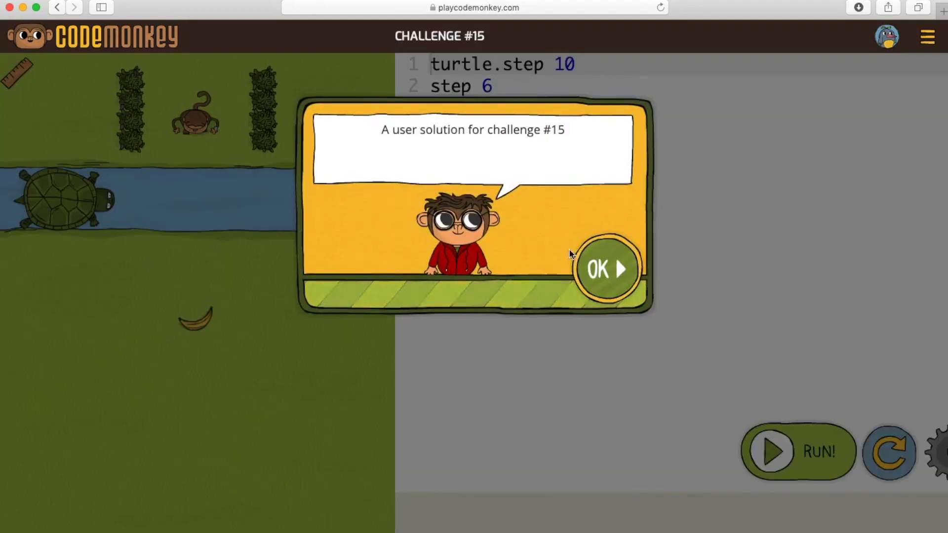
left_click(572, 251)
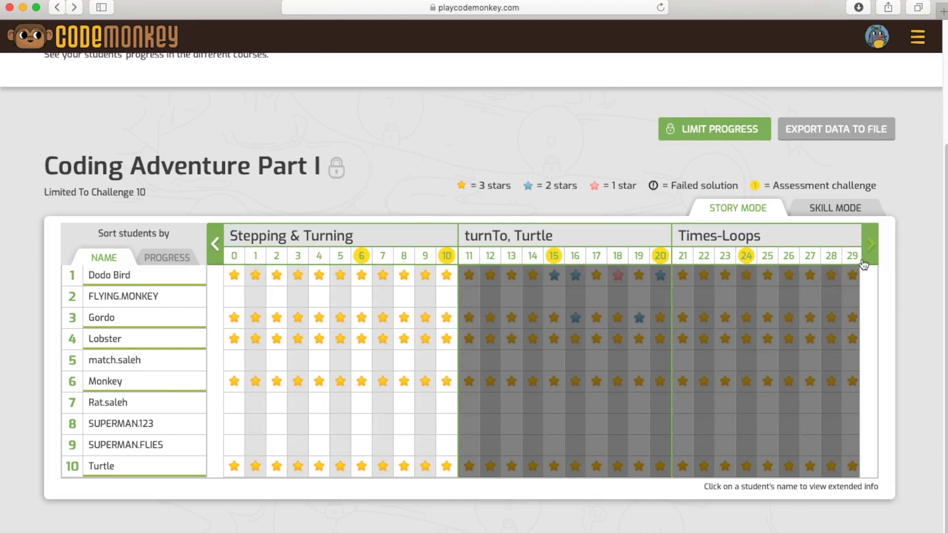
- Browse the course list and open the class Gradebook
scroll(874, 260, "up", 3)
left_click(816, 159)
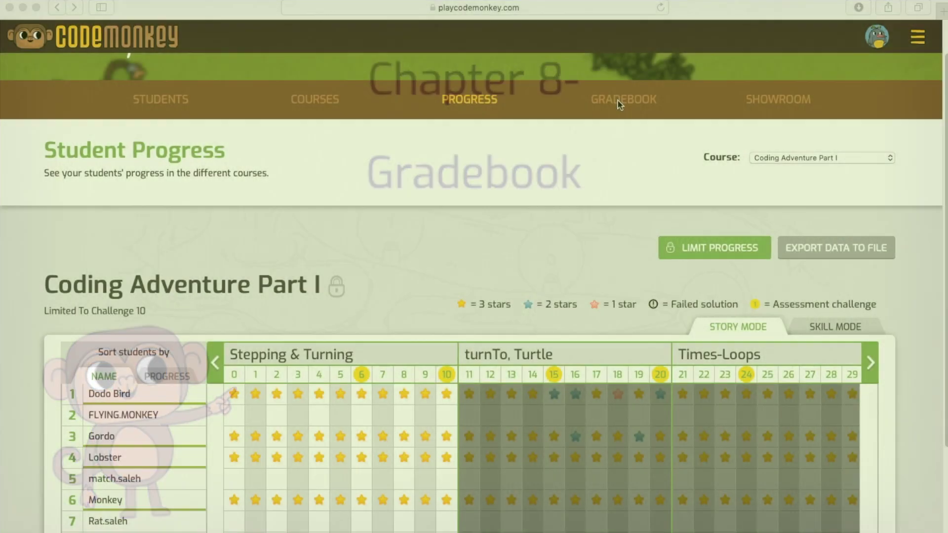
left_click(620, 98)
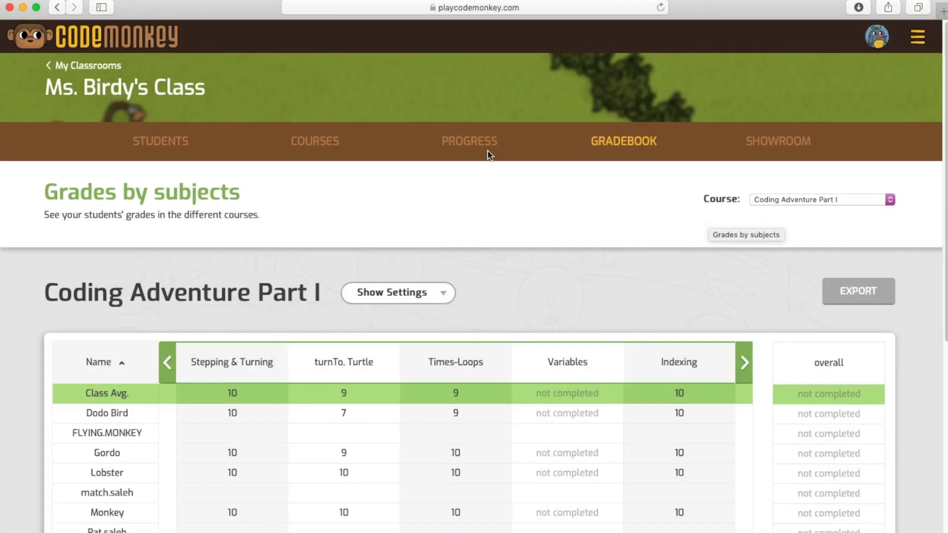
- Keep Coding Adventure Part I as the gradebook course and reveal the display settings
left_click(815, 199)
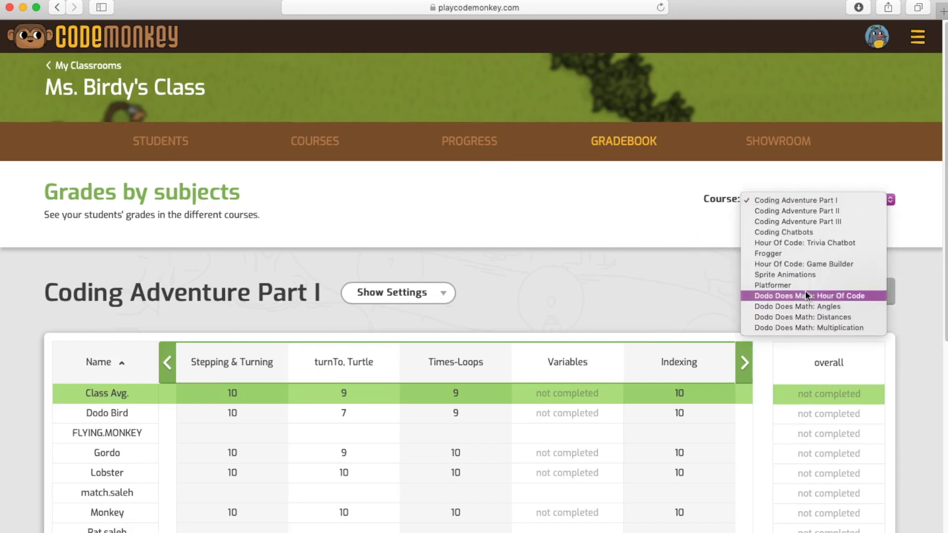
left_click(576, 186)
left_click(385, 293)
scroll(442, 306, "down", 3)
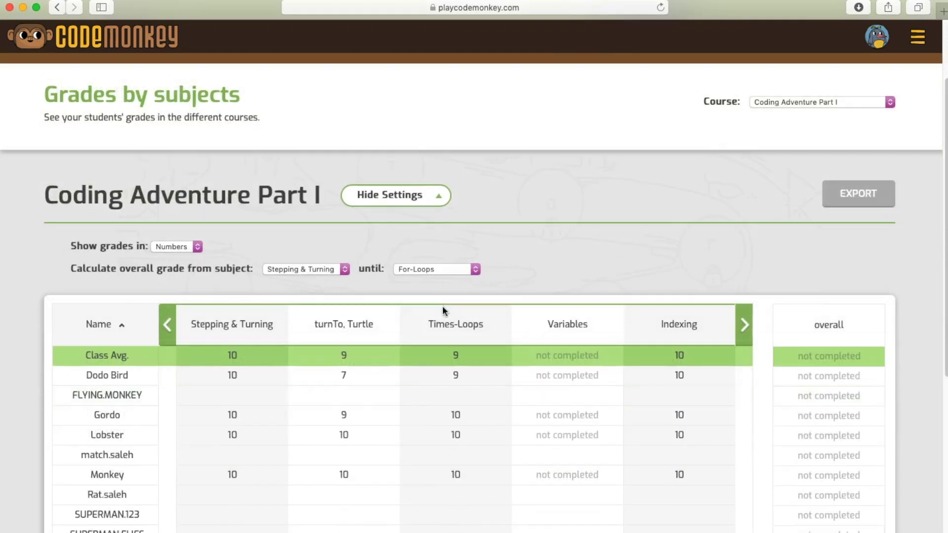
- Keep grades shown as Numbers and check the overall grade's first and last subjects
left_click(175, 248)
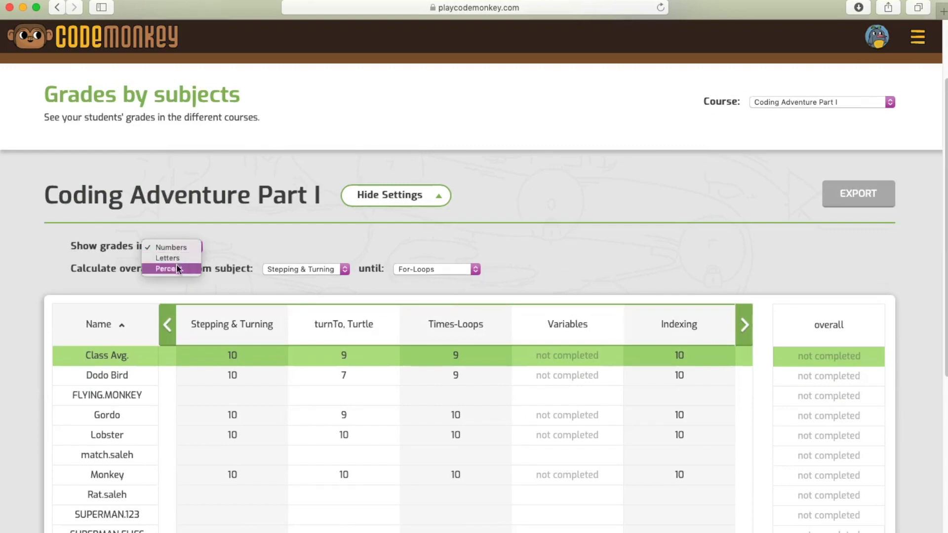
left_click(268, 248)
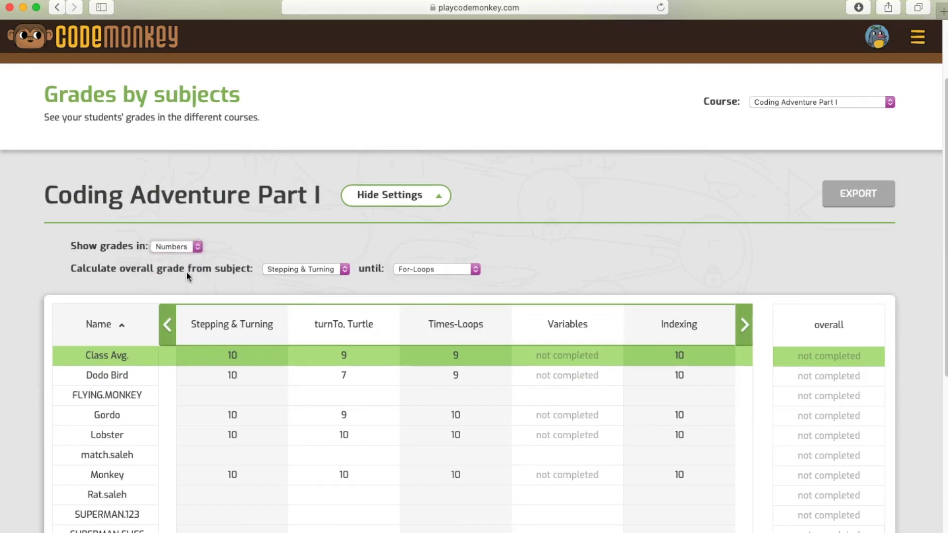
left_click(327, 275)
left_click(429, 271)
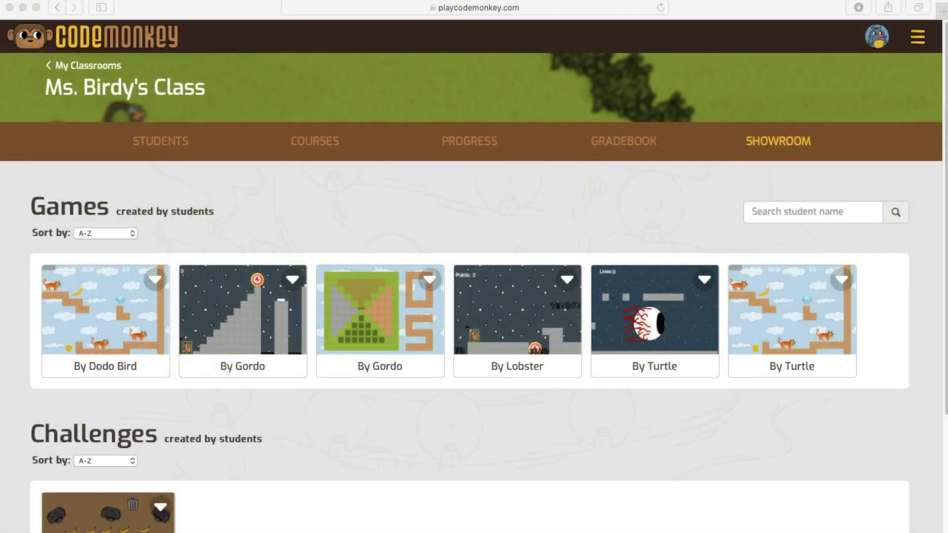
- Scroll through the student-made games and challenge, then bring up the site's main menu
scroll(474, 296, "down", 2)
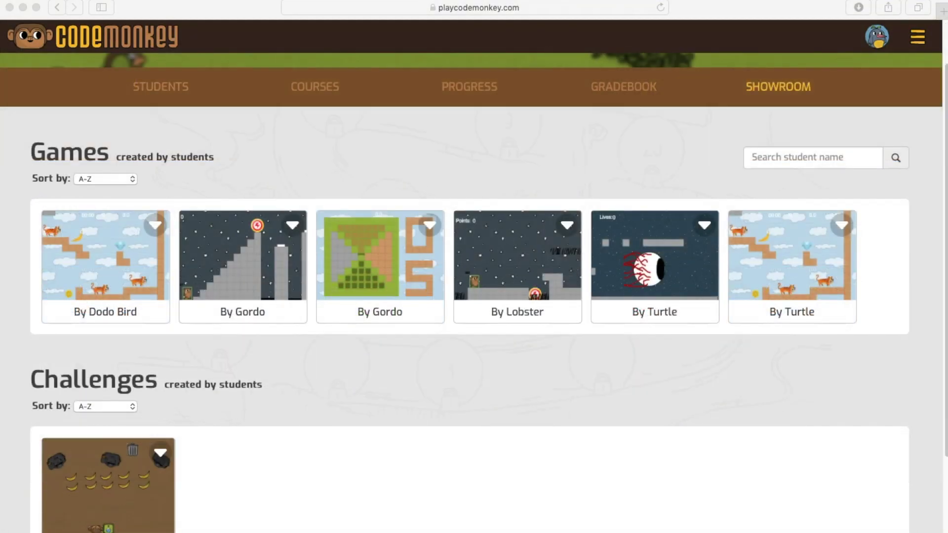
scroll(232, 368, "down", 3)
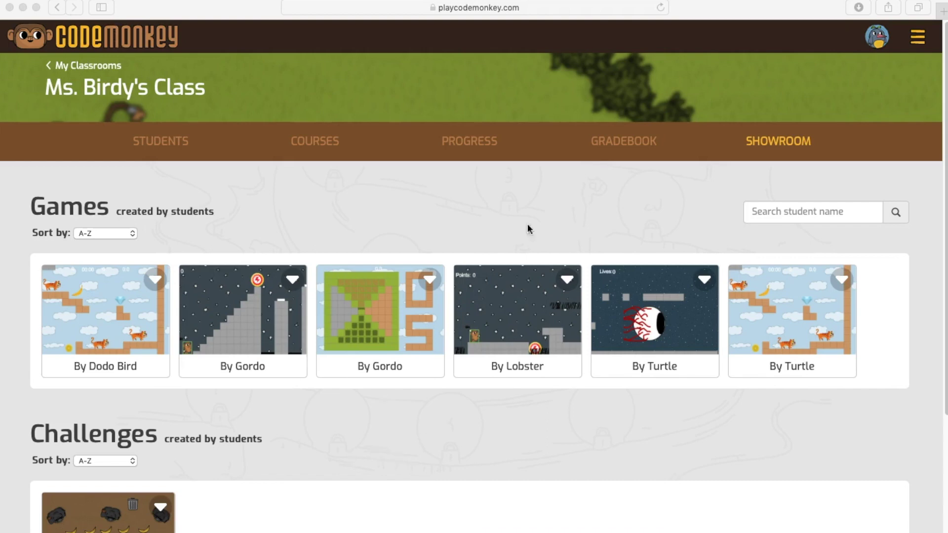
left_click(917, 44)
left_click(917, 43)
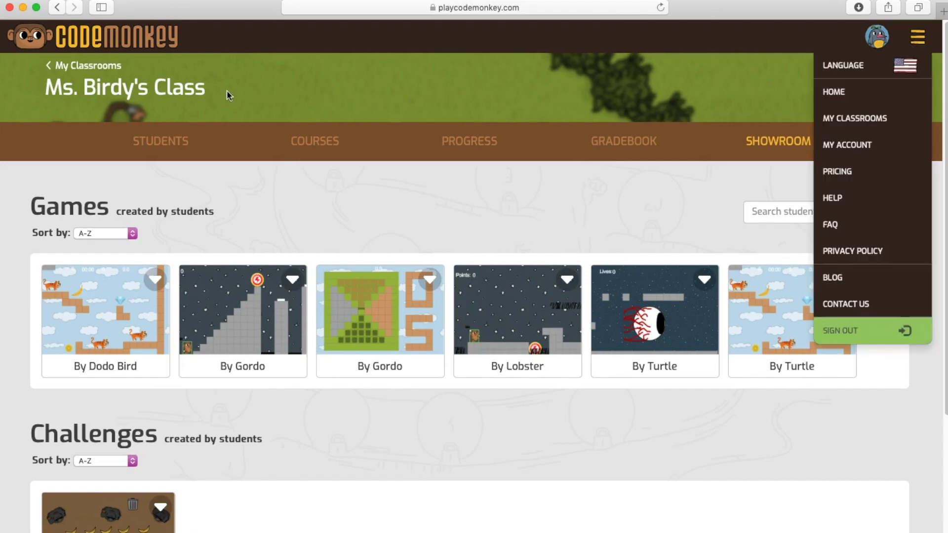
- Expand Getting Started on the teacher home page and skim the Beginner's Guide to CodeMonkey PDF
left_click(142, 49)
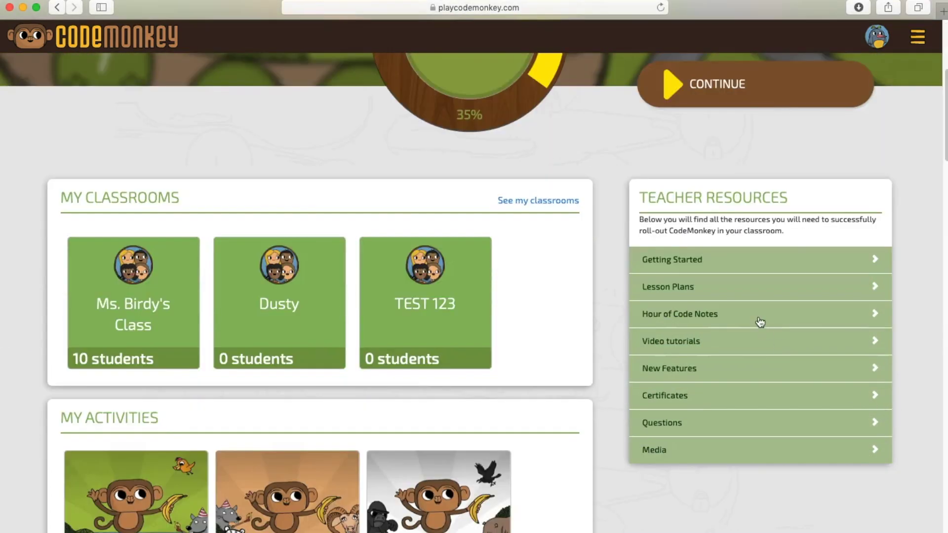
left_click(741, 260)
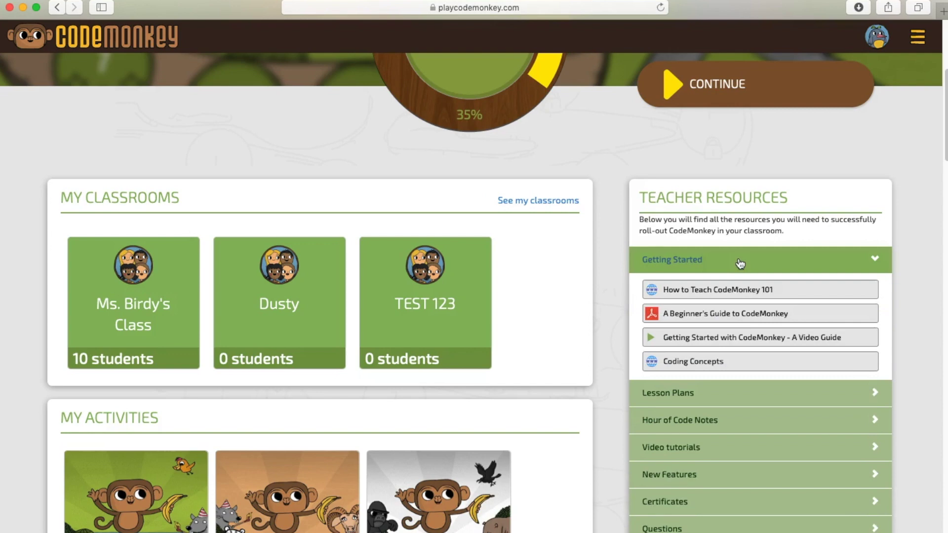
left_click(748, 316)
scroll(440, 399, "down", 10)
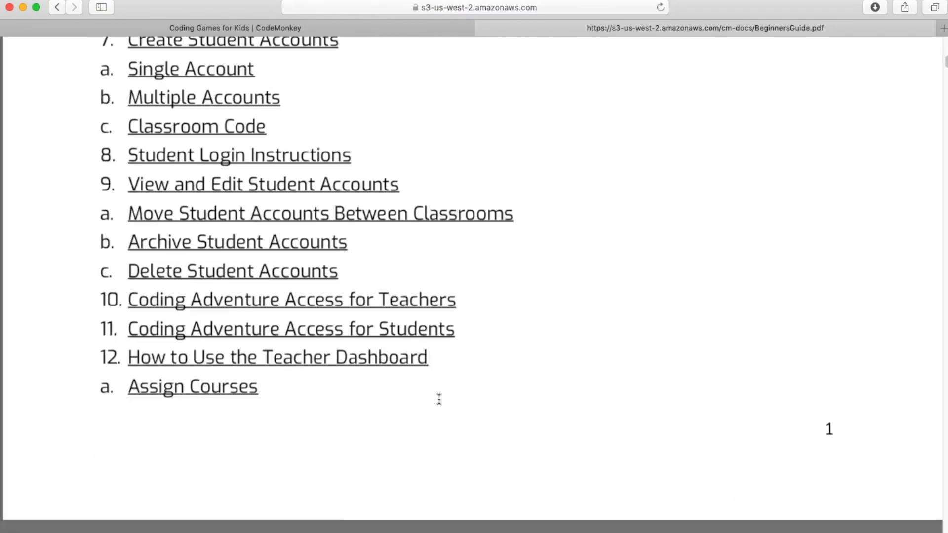
scroll(438, 400, "up", 5)
scroll(438, 400, "down", 1)
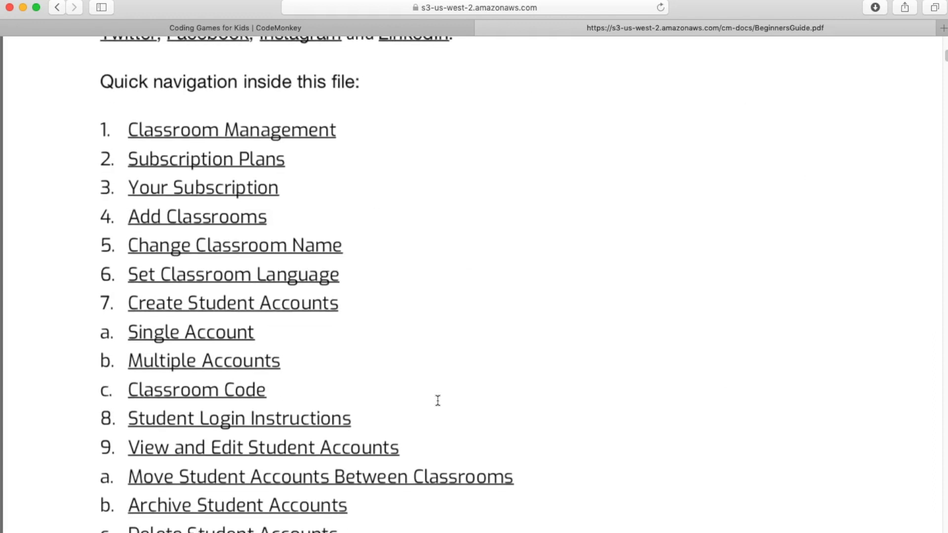
left_click(58, 6)
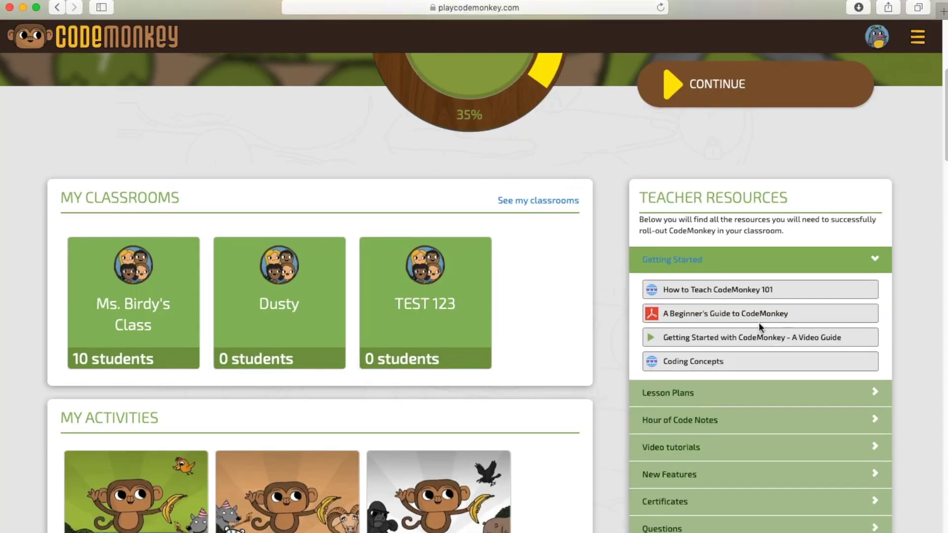
left_click(695, 365)
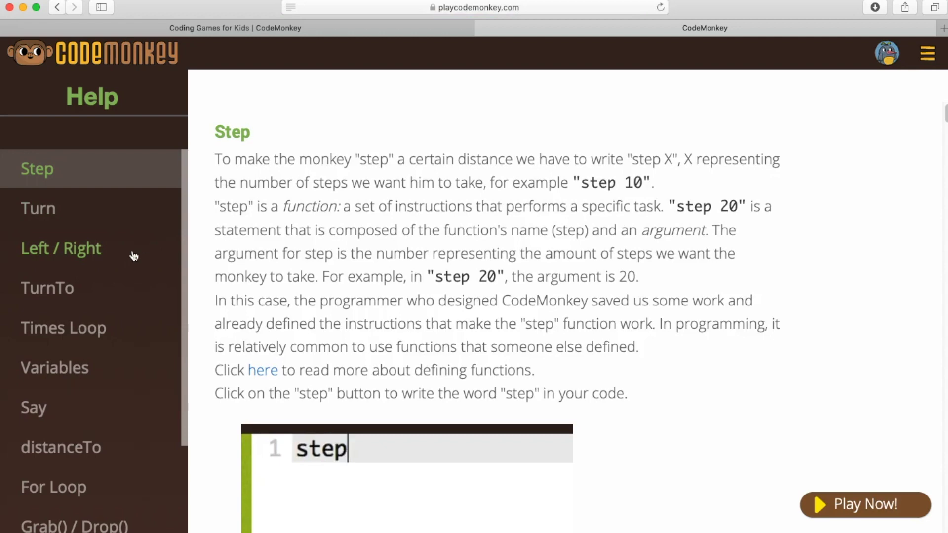
- Select and read the Step explanation on the Coding Concepts help page
triple_click(344, 239)
left_click_drag(344, 239, 703, 381)
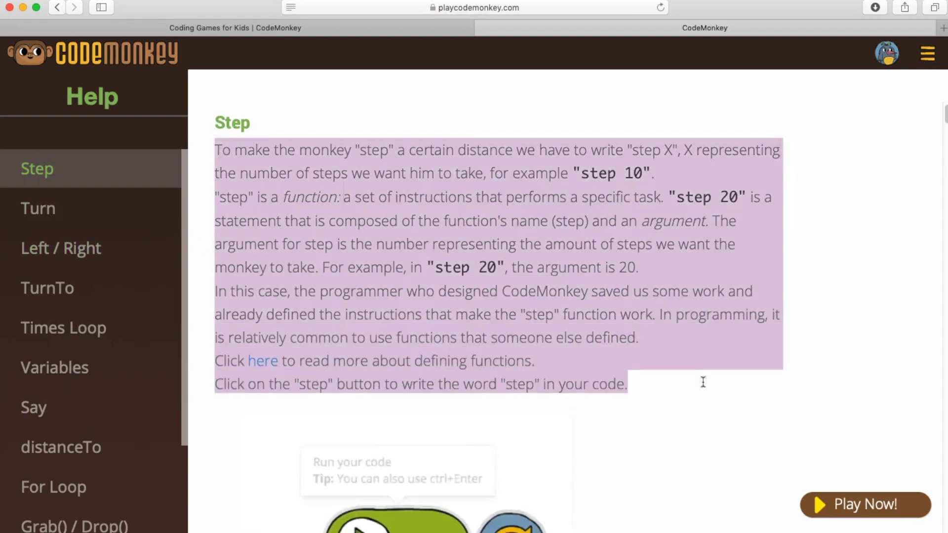
scroll(692, 379, "down", 4)
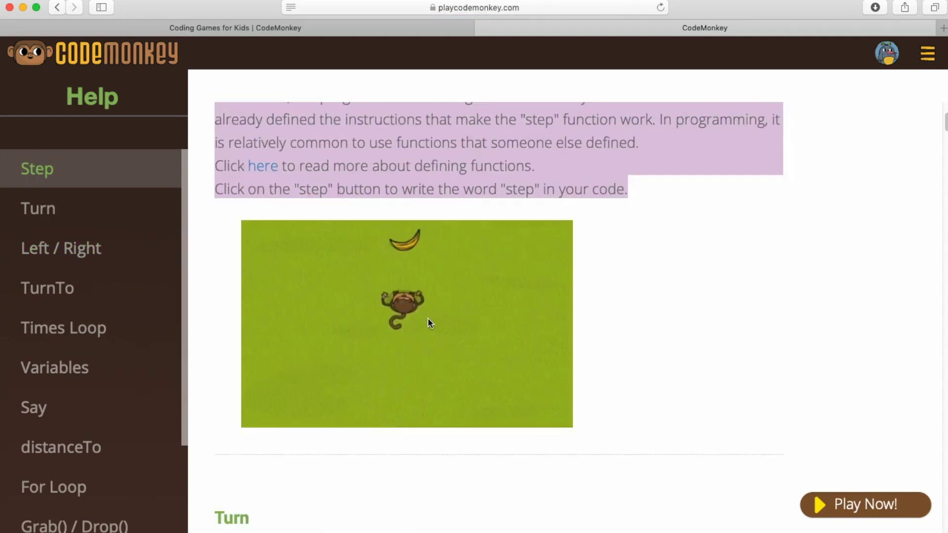
scroll(17, 205, "down", 4)
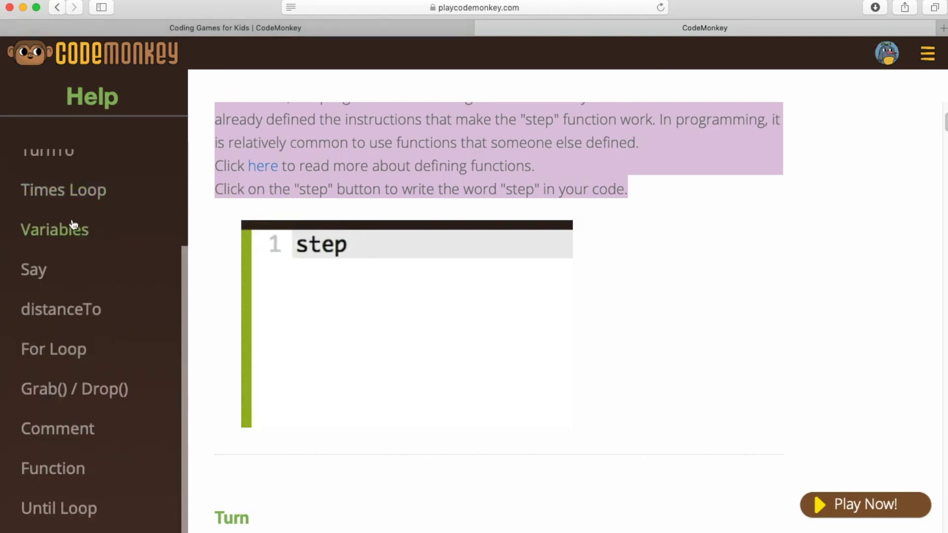
scroll(78, 233, "up", 4)
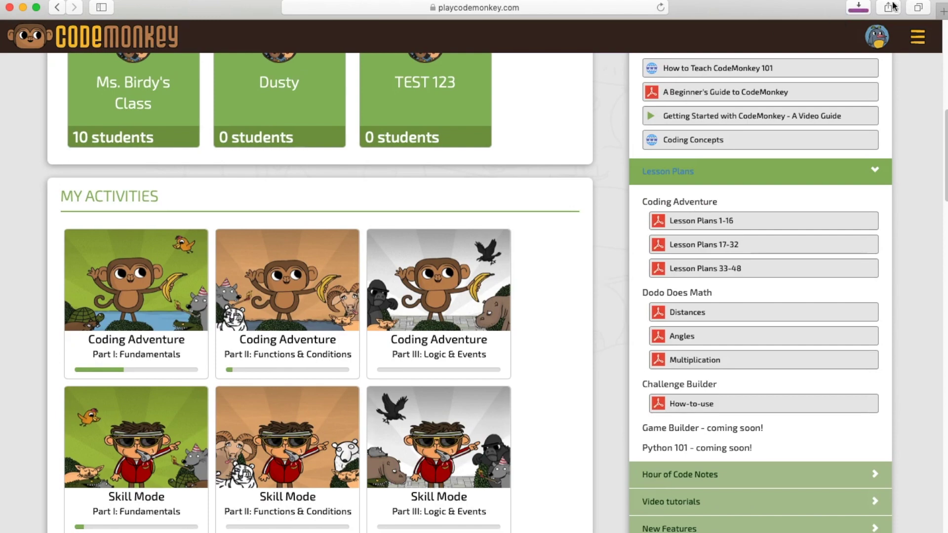
- Open CodingAdventurePart1.pdf in Preview, read through Lesson 1, and close it
left_click(855, 9)
scroll(255, 268, "down", 15)
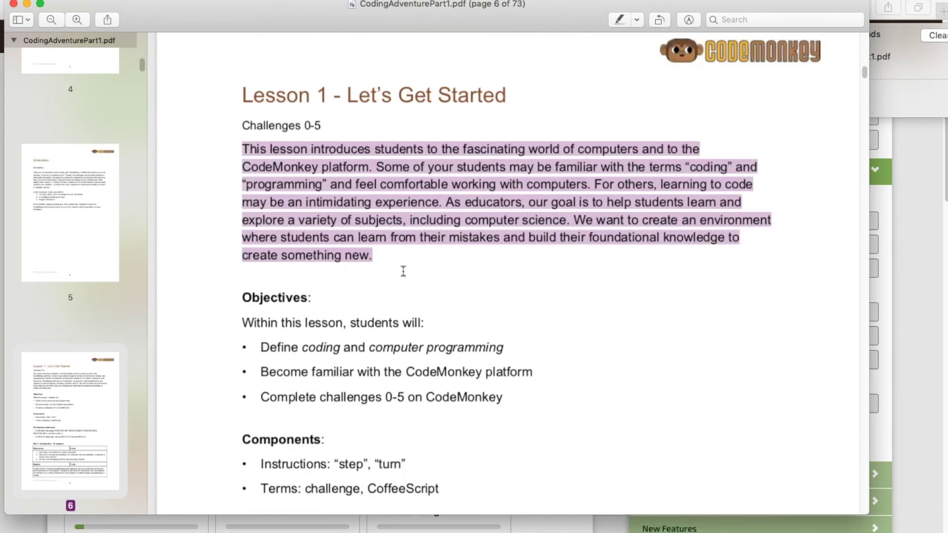
scroll(403, 271, "down", 3)
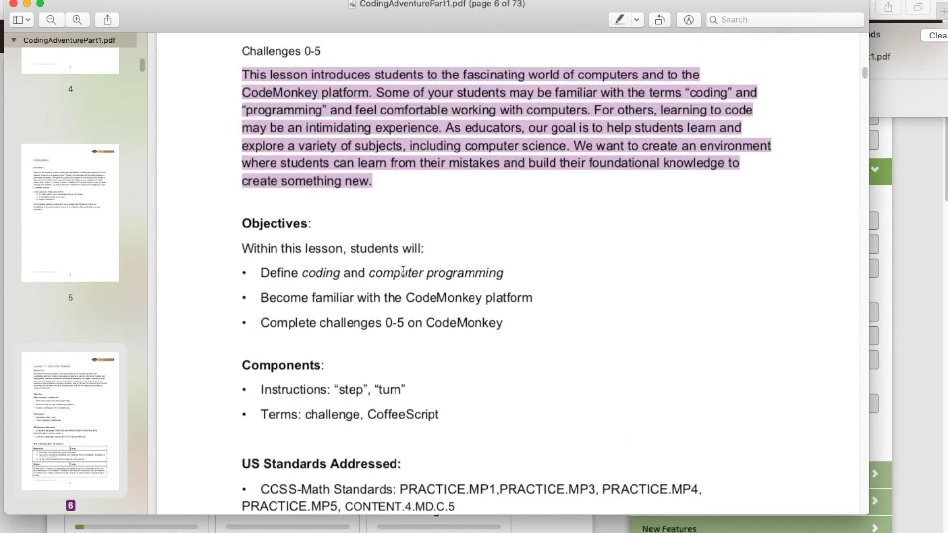
left_click(251, 220)
scroll(252, 307, "down", 4)
scroll(248, 284, "down", 4)
scroll(232, 239, "down", 3)
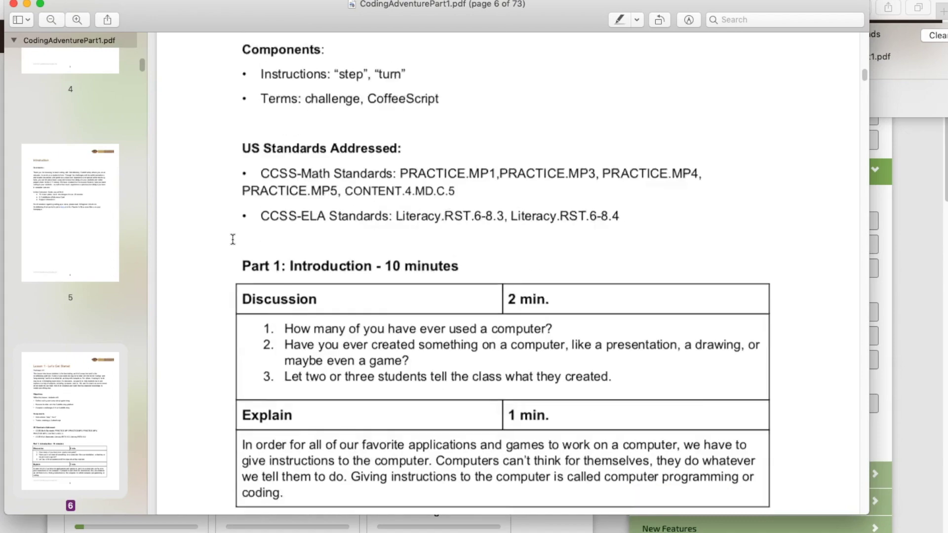
scroll(233, 239, "down", 1)
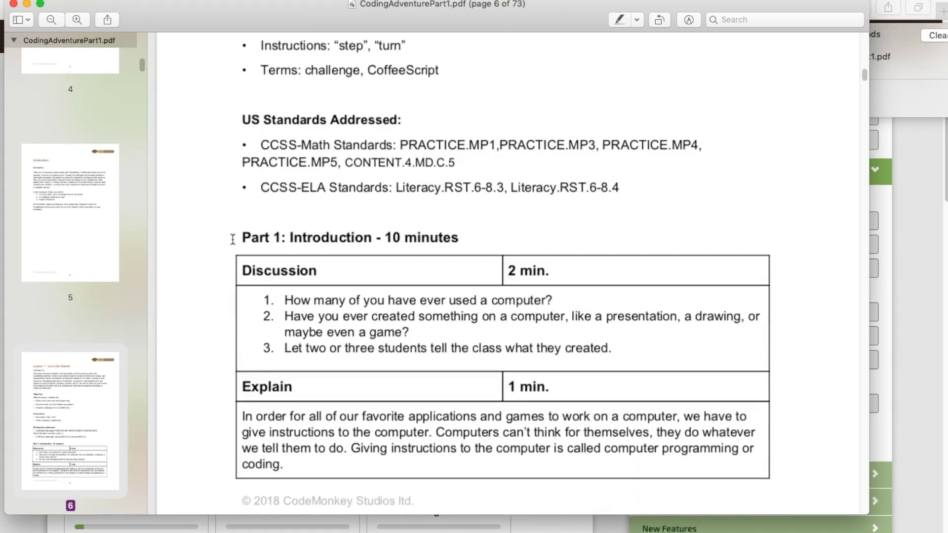
scroll(214, 267, "down", 11)
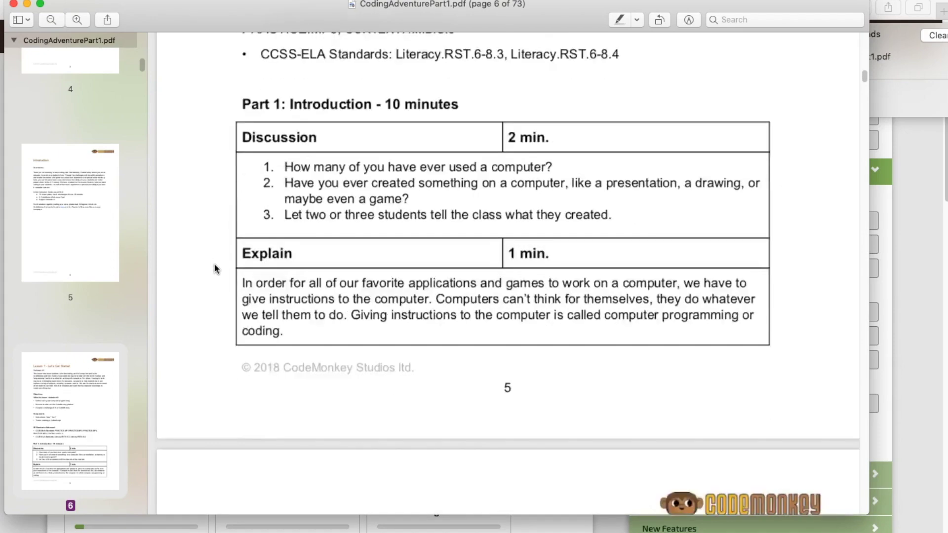
scroll(215, 275, "down", 9)
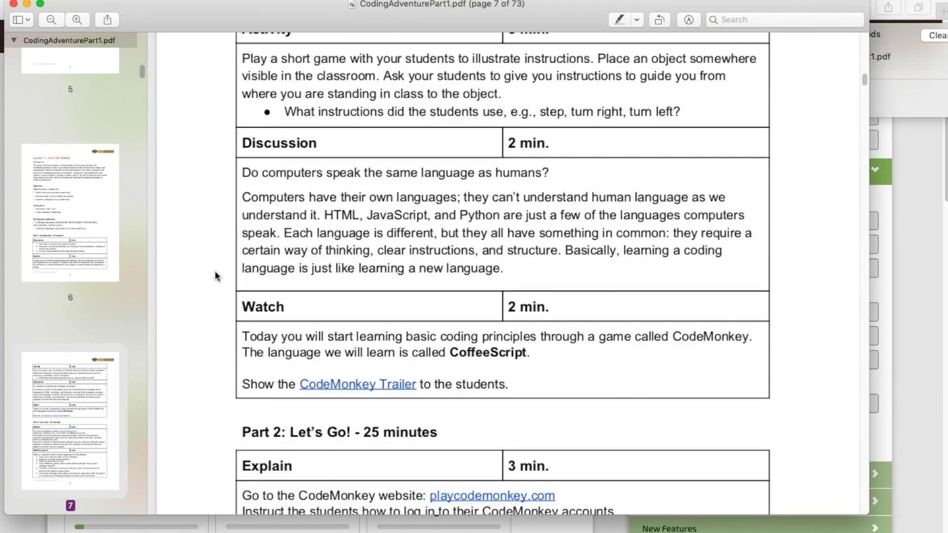
scroll(216, 277, "down", 9)
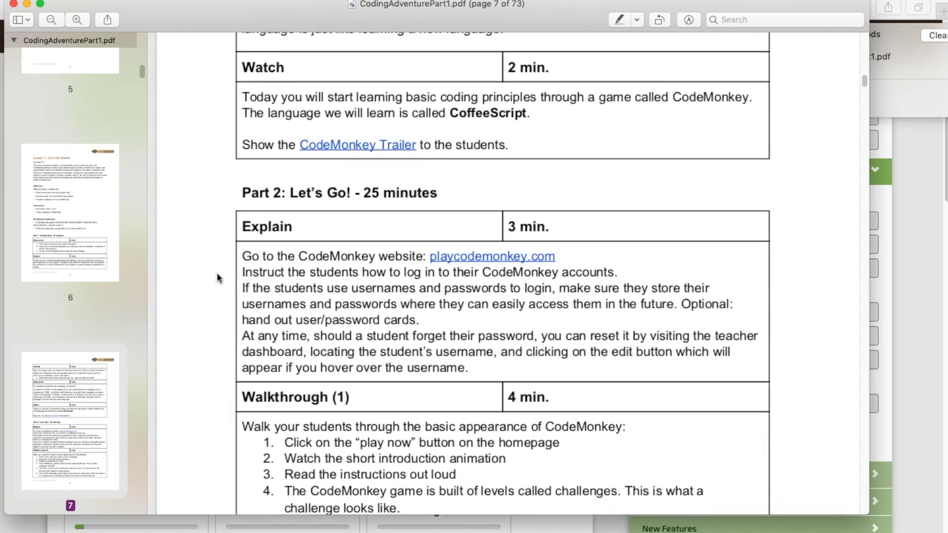
scroll(217, 278, "down", 6)
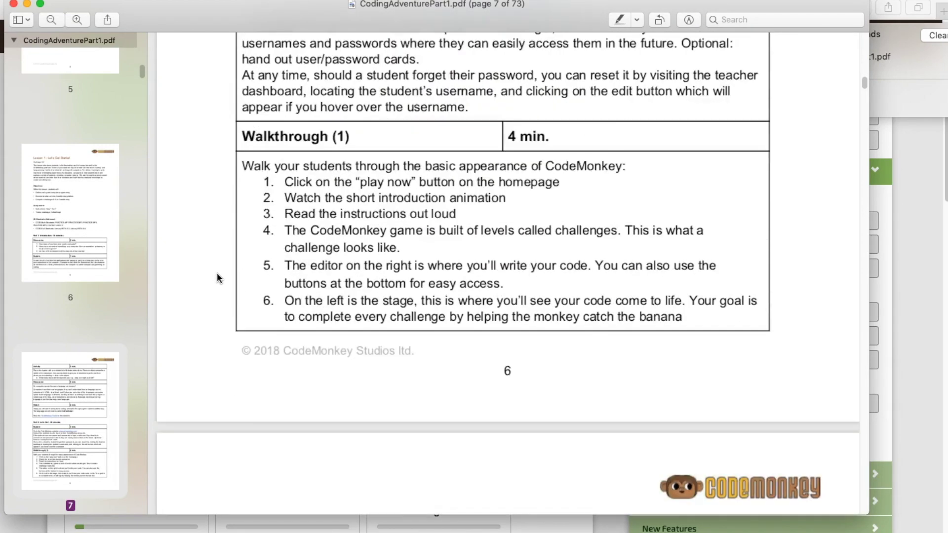
scroll(218, 280, "down", 20)
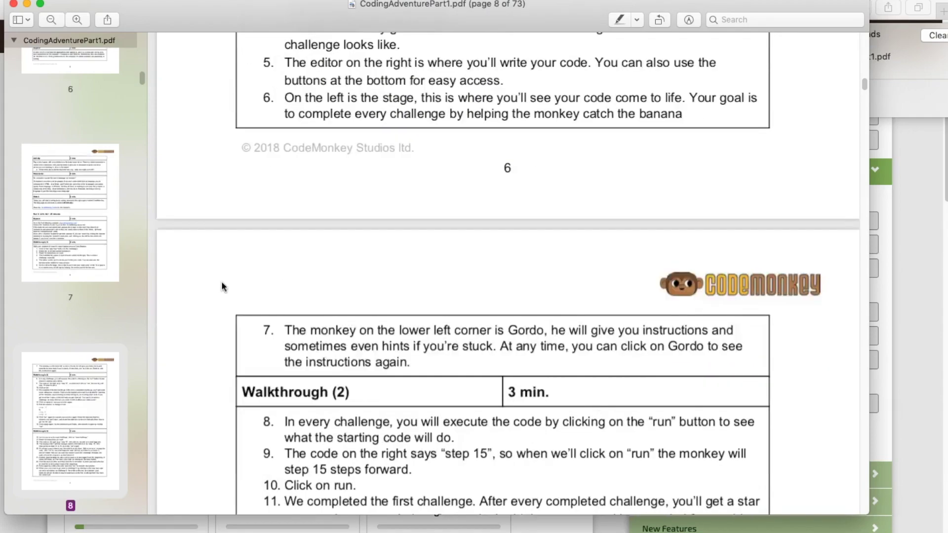
scroll(222, 287, "down", 20)
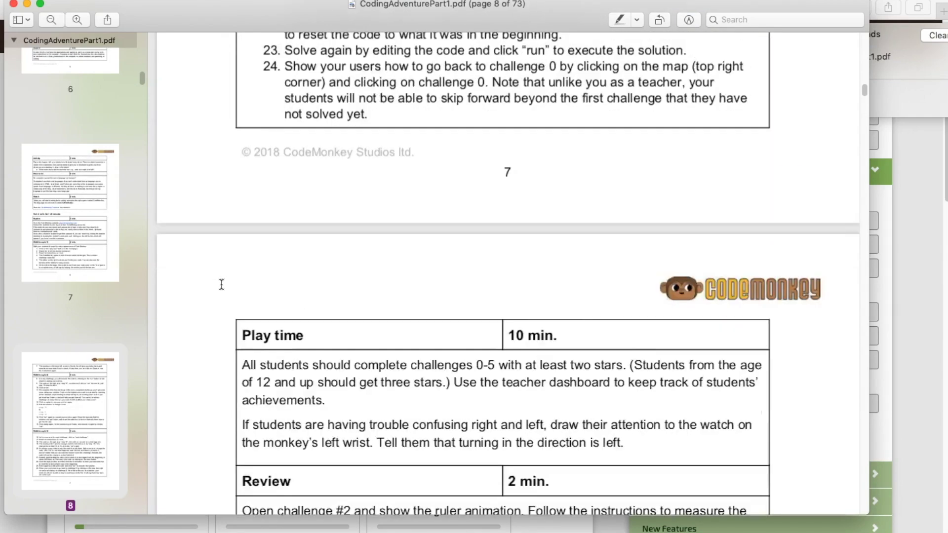
scroll(220, 287, "up", 5)
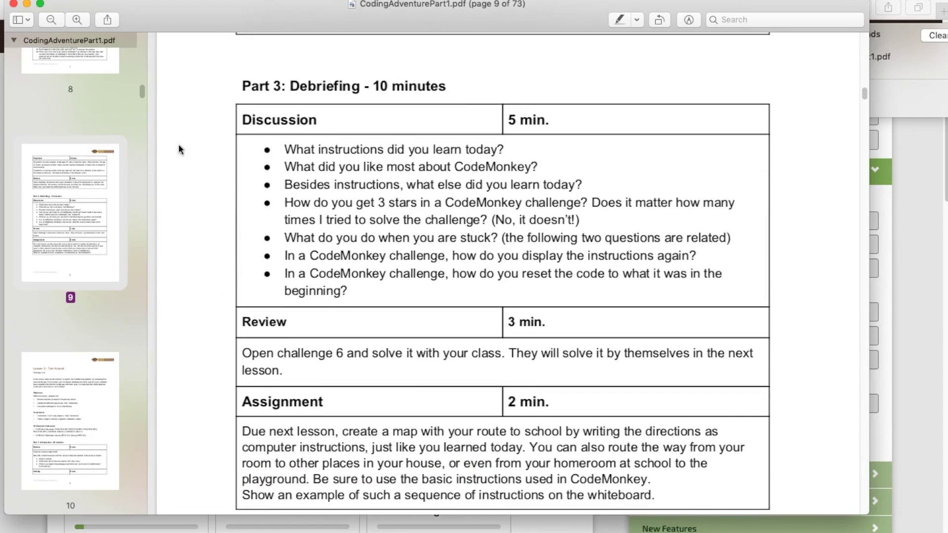
key("super+w")
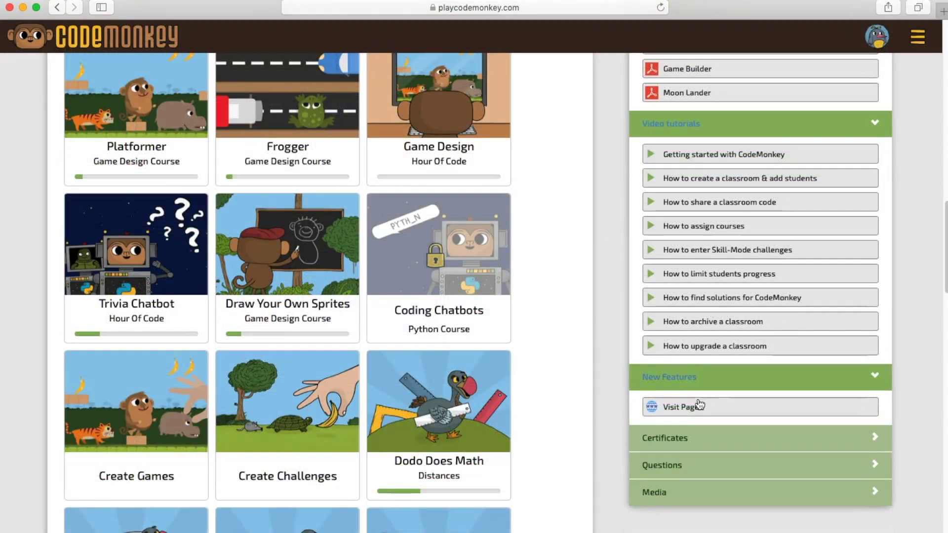
- Open the New Features page and reveal the FAQ and Question Corner links
left_click(698, 408)
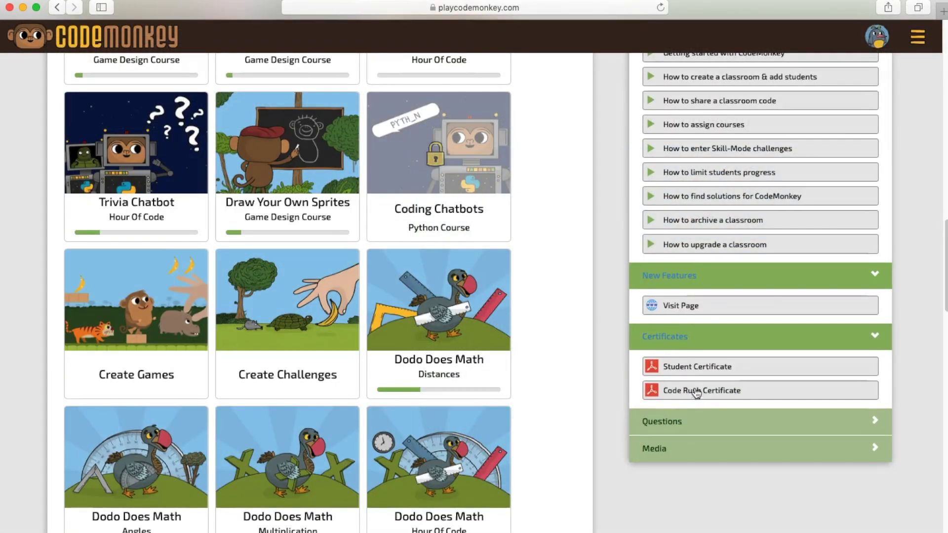
left_click(689, 423)
scroll(678, 452, "down", 3)
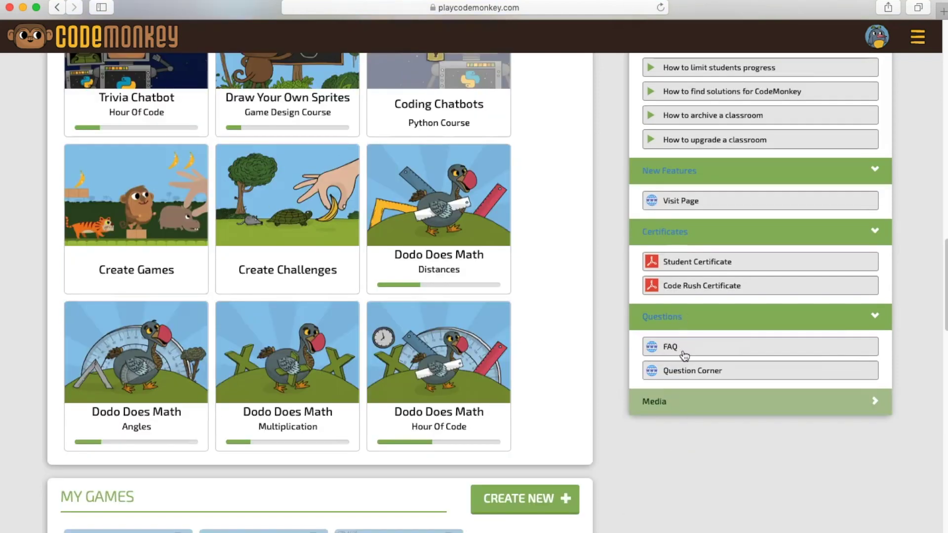
- Open FAQ from the site menu, read Student Accounts 101, and return to Question Corner posts
left_click(917, 44)
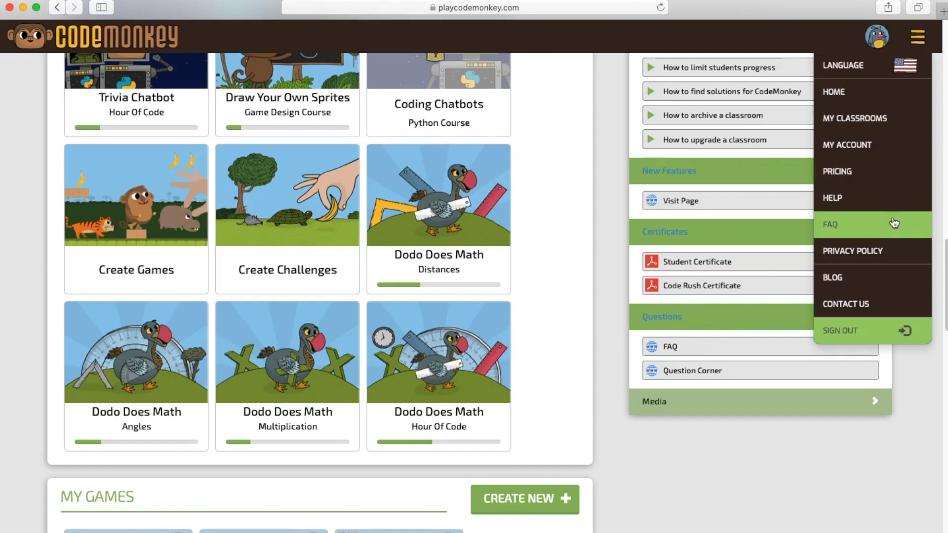
left_click(896, 223)
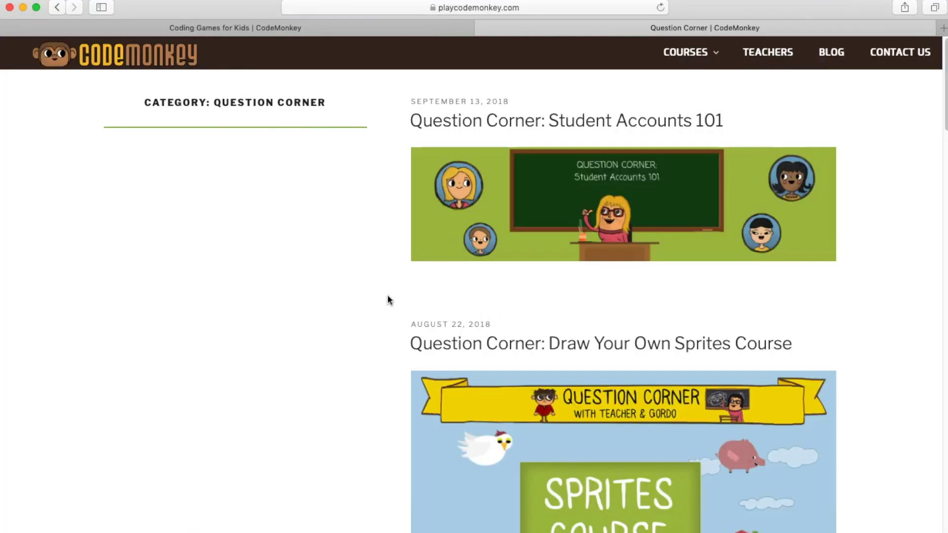
scroll(383, 296, "down", 3)
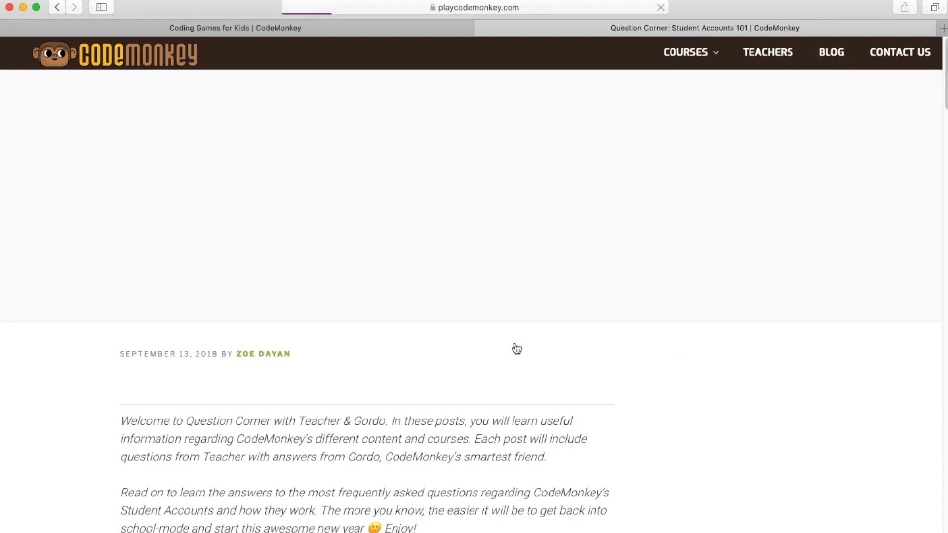
scroll(516, 366, "down", 7)
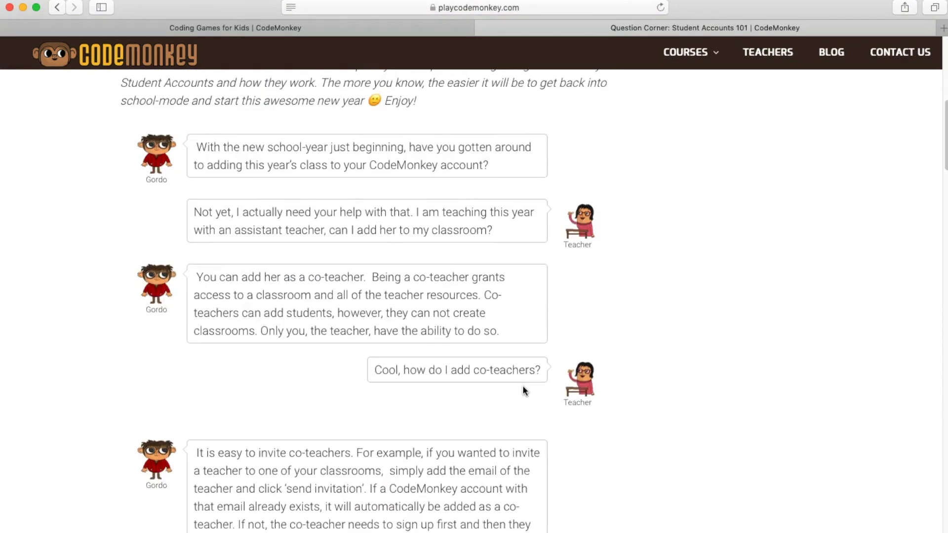
left_click(57, 7)
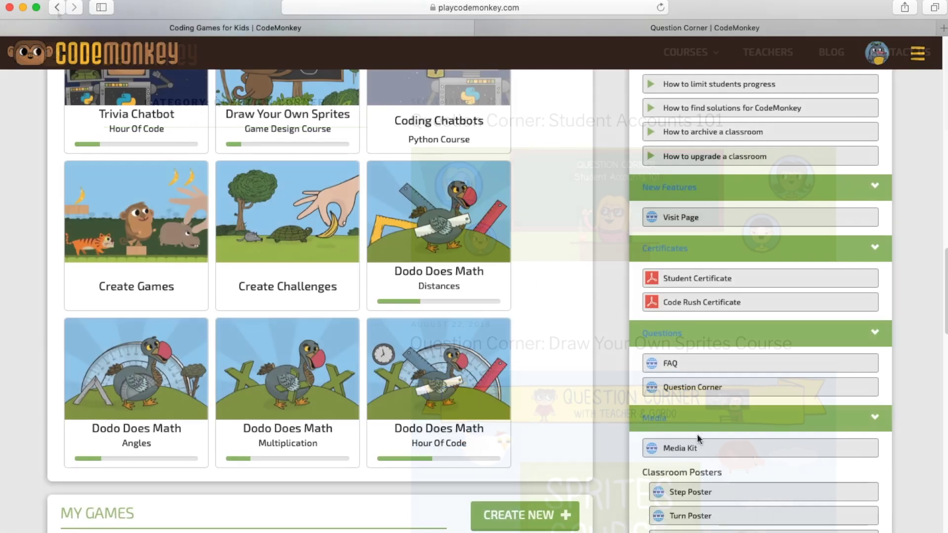
scroll(701, 434, "down", 4)
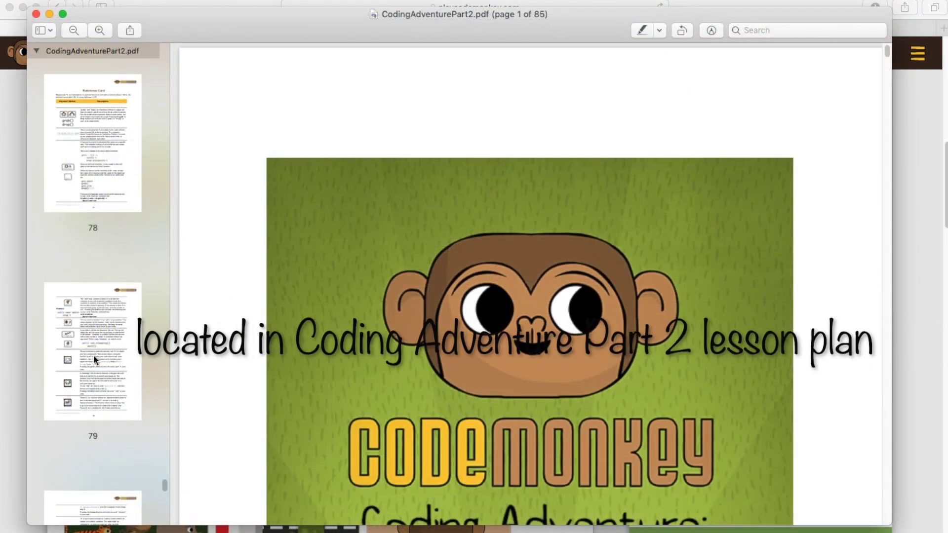
- Jump to the Reference Card in CodingAdventurePart2.pdf and read pages 78–79
left_click(94, 150)
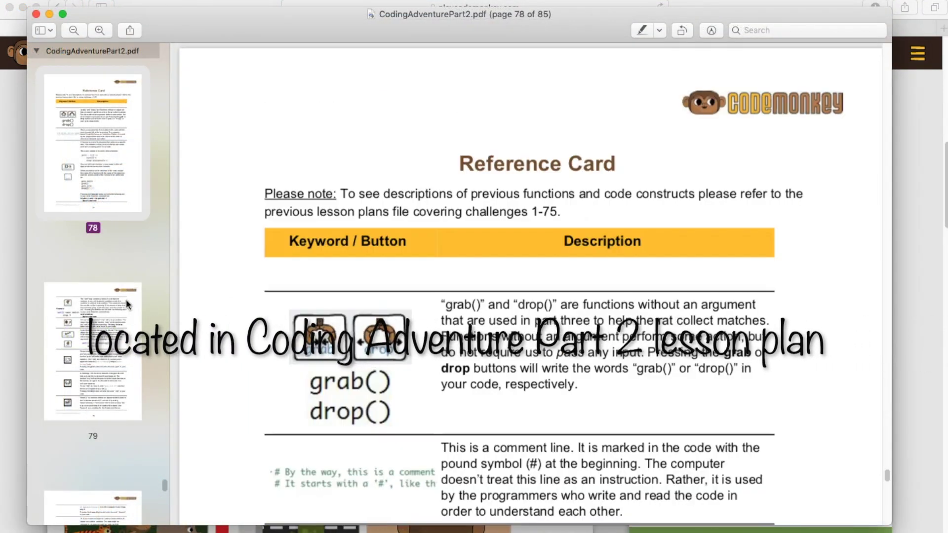
scroll(301, 353, "down", 3)
scroll(287, 348, "down", 6)
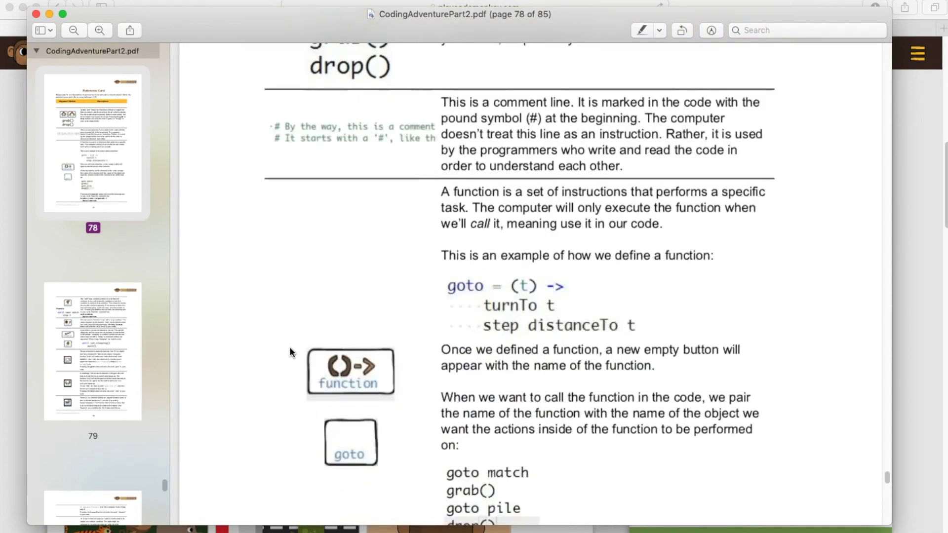
scroll(289, 347, "down", 15)
scroll(283, 386, "down", 20)
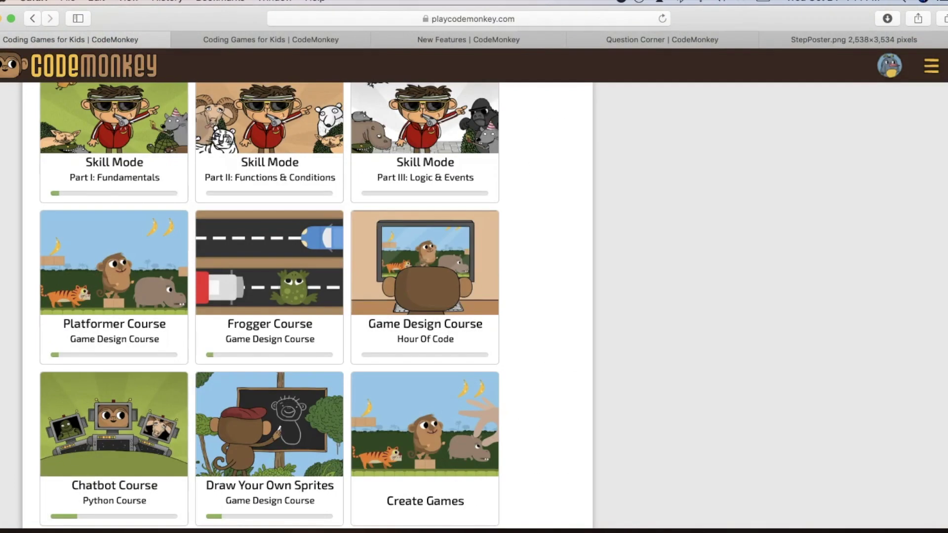
scroll(269, 305, "up", 3)
scroll(474, 306, "up", 5)
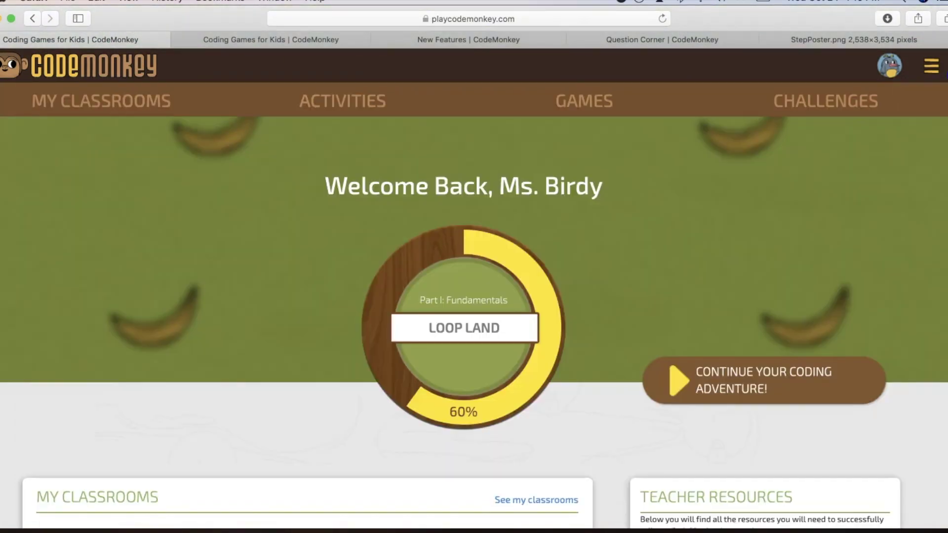